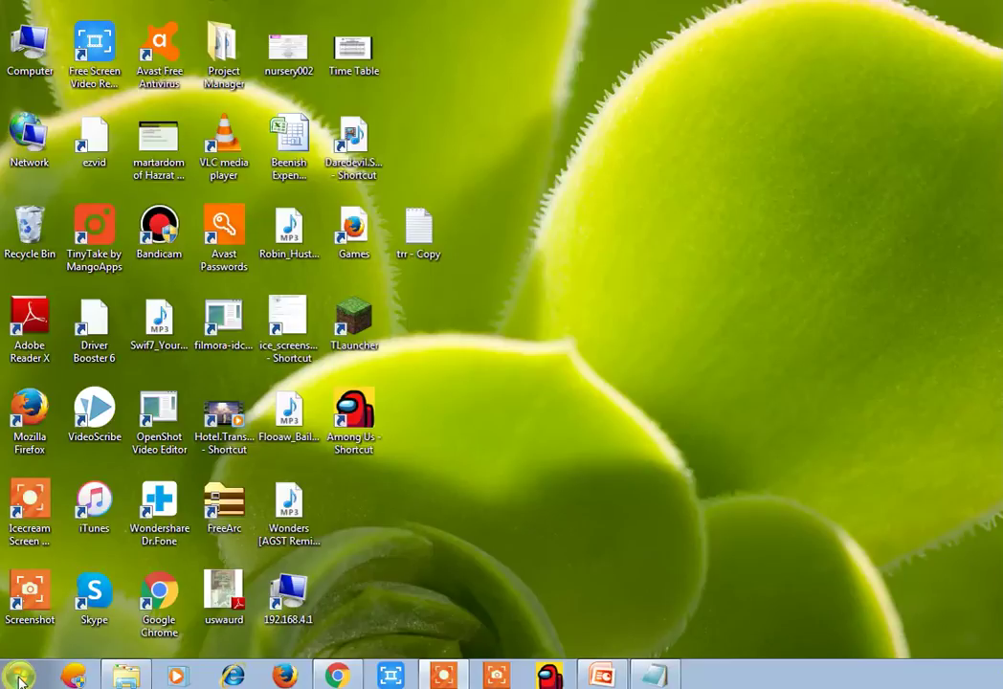
- Open Microsoft Office Word 2007
click(21, 678)
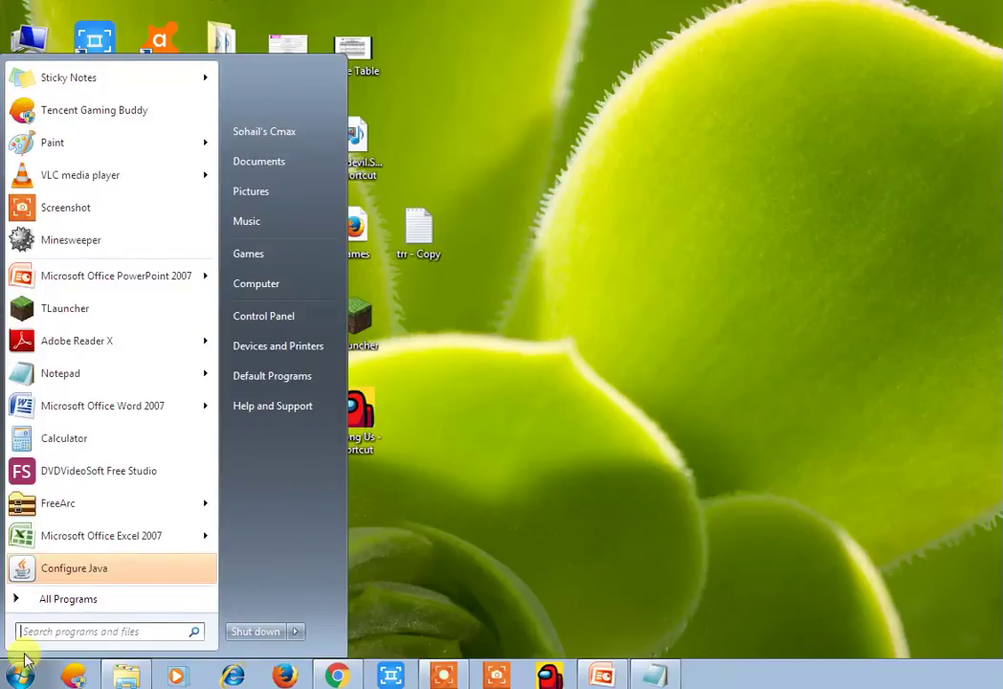
mouse_move(63, 421)
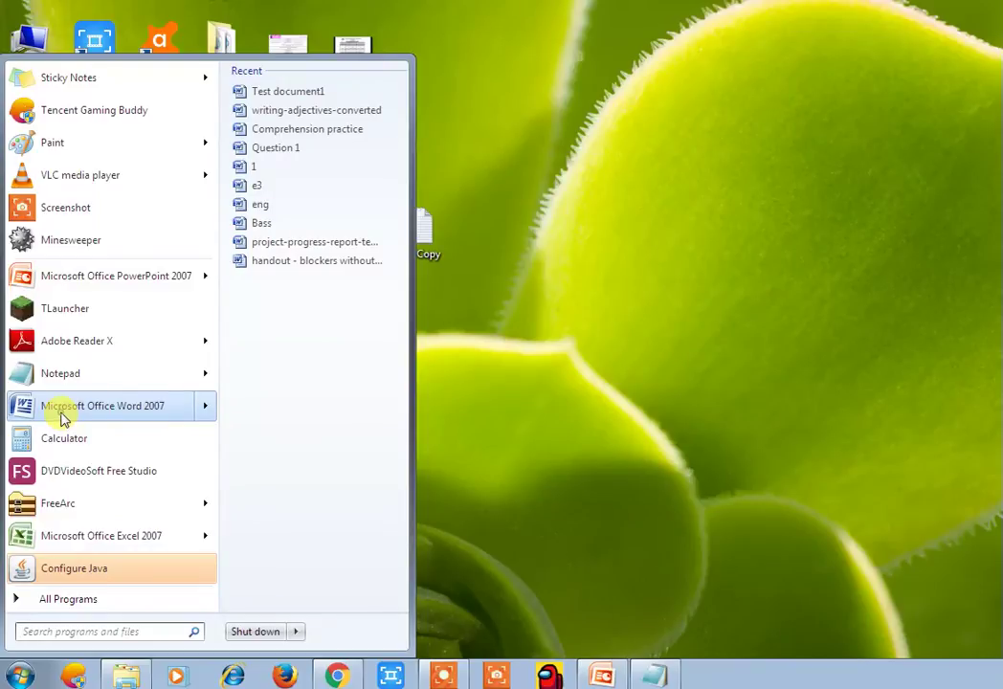
click(63, 418)
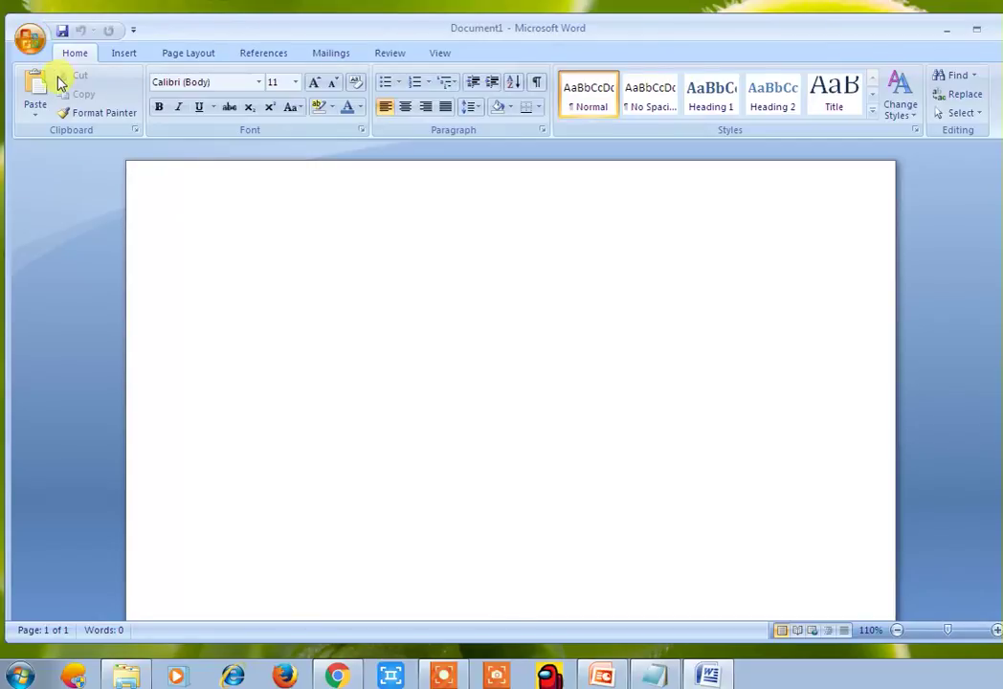
- Create a new blank document and enter the text "Test document" on its first line
key(alt+f)
key(n)
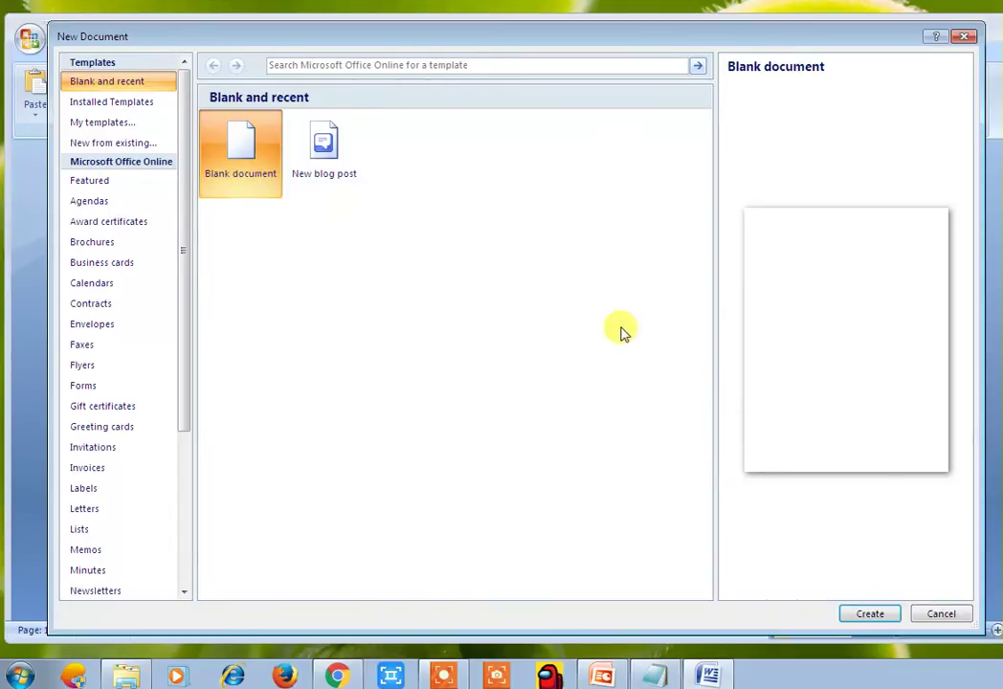
click(879, 615)
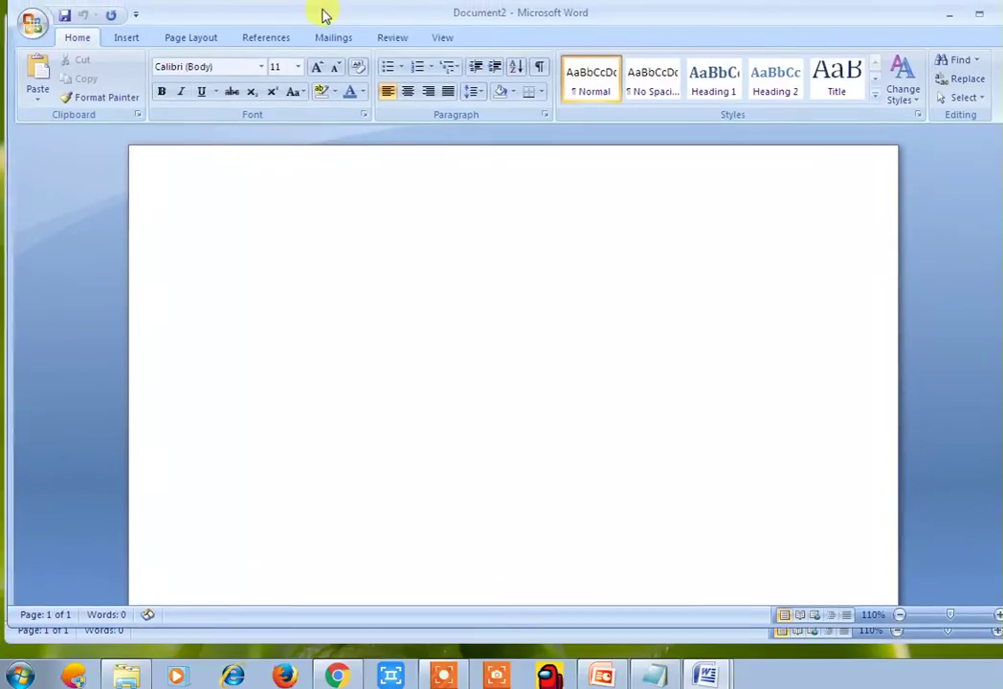
mouse_move(322, 14)
mouse_down()
mouse_move(313, 3)
mouse_move(317, 22)
mouse_up()
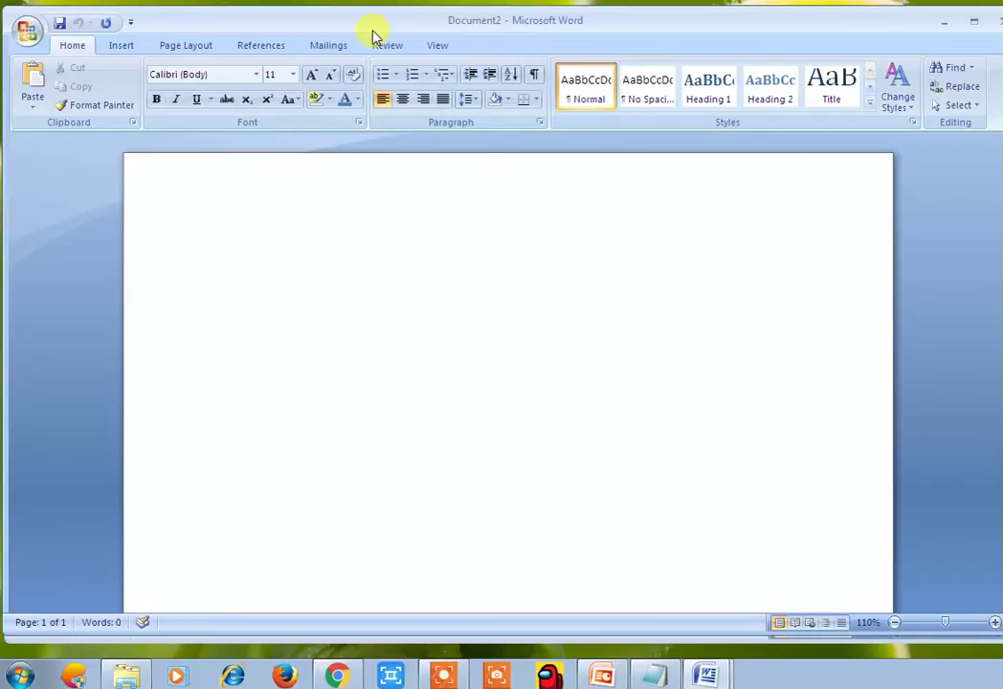
text(test document)
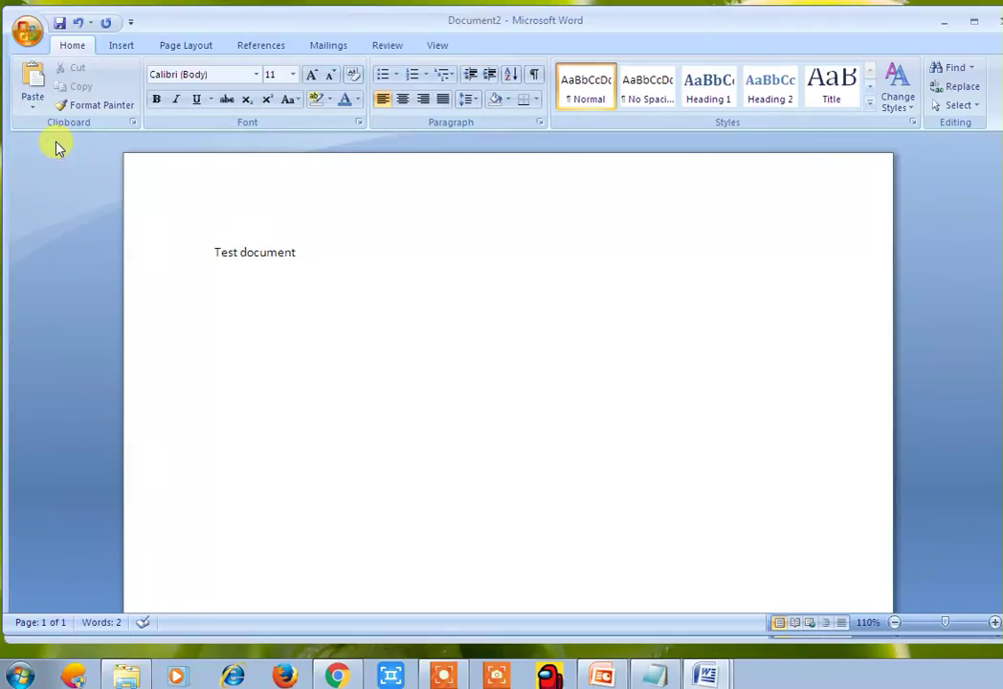
- Save the document to Local Disk (D:) as a Word Document named "Test document"
key(ctrl+s)
drag(270, 32, 316, 91)
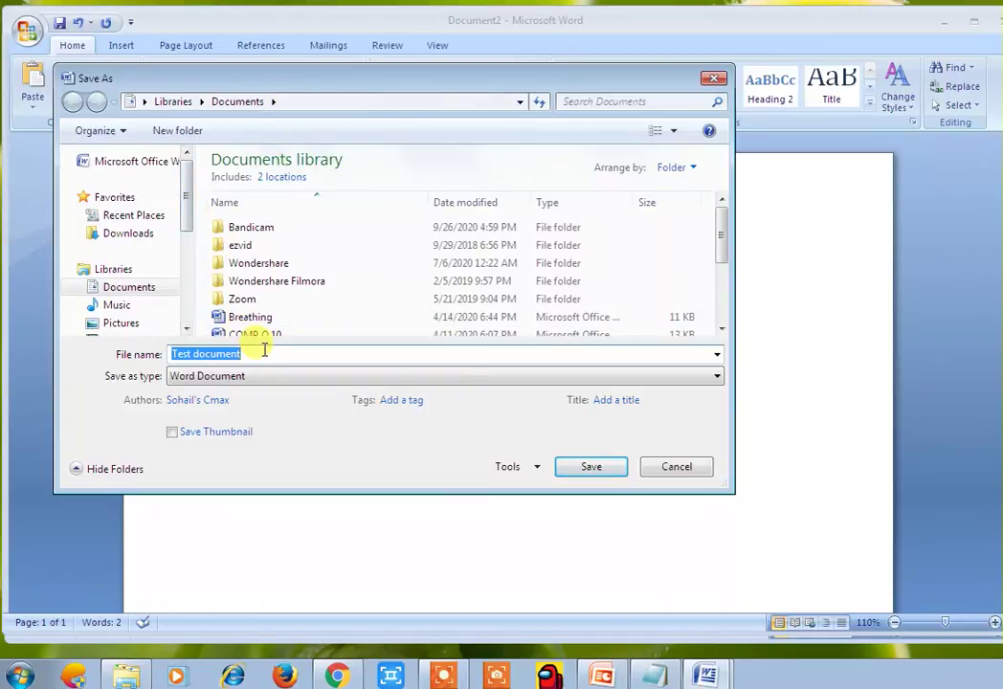
drag(188, 185, 186, 256)
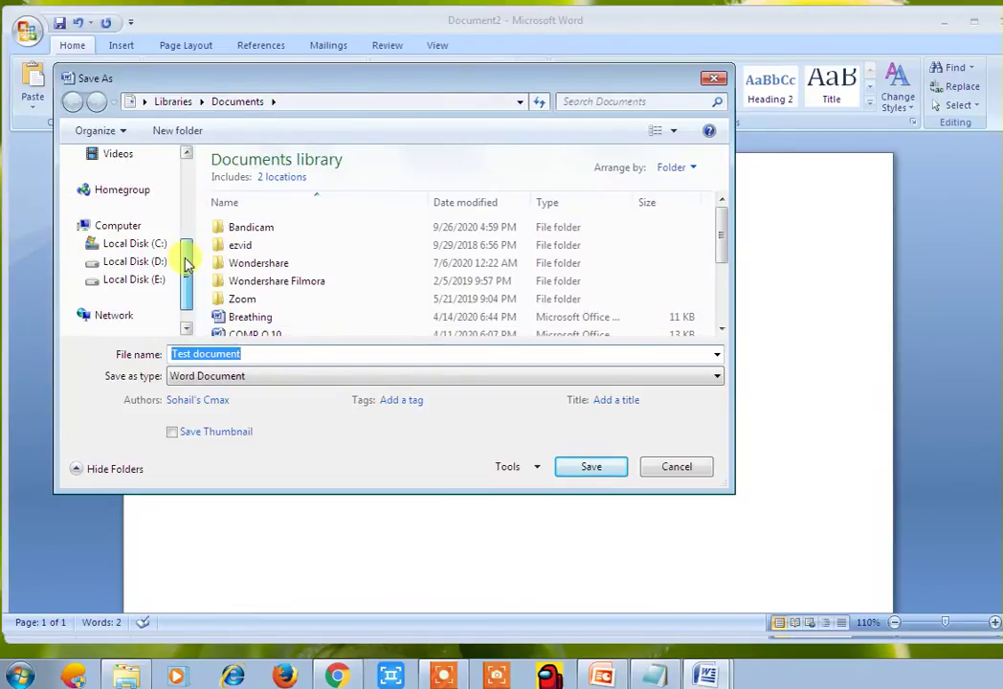
click(134, 261)
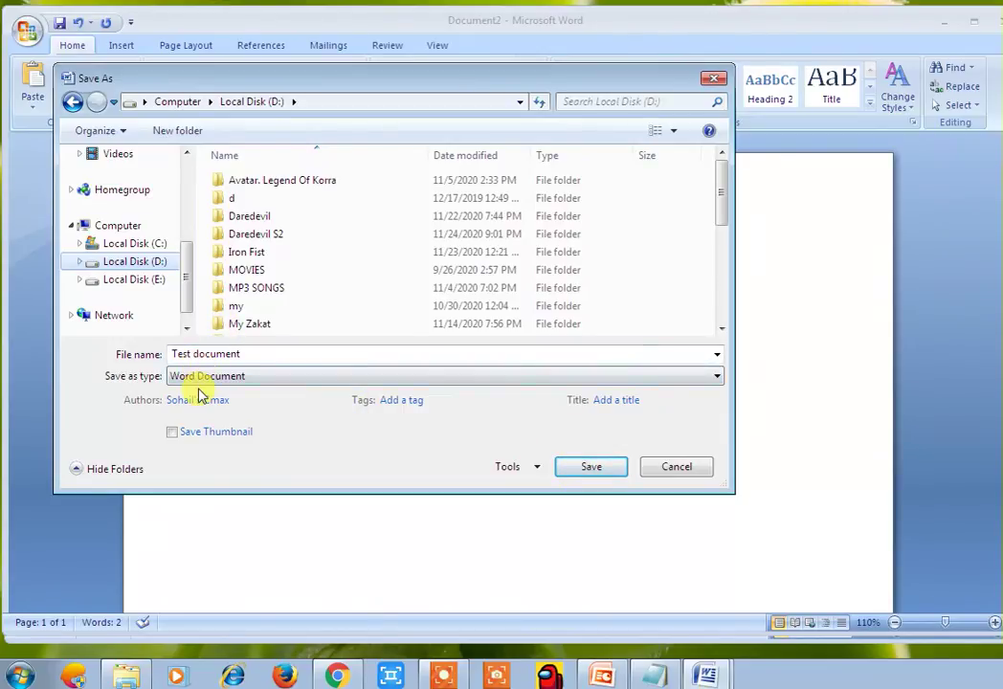
click(602, 471)
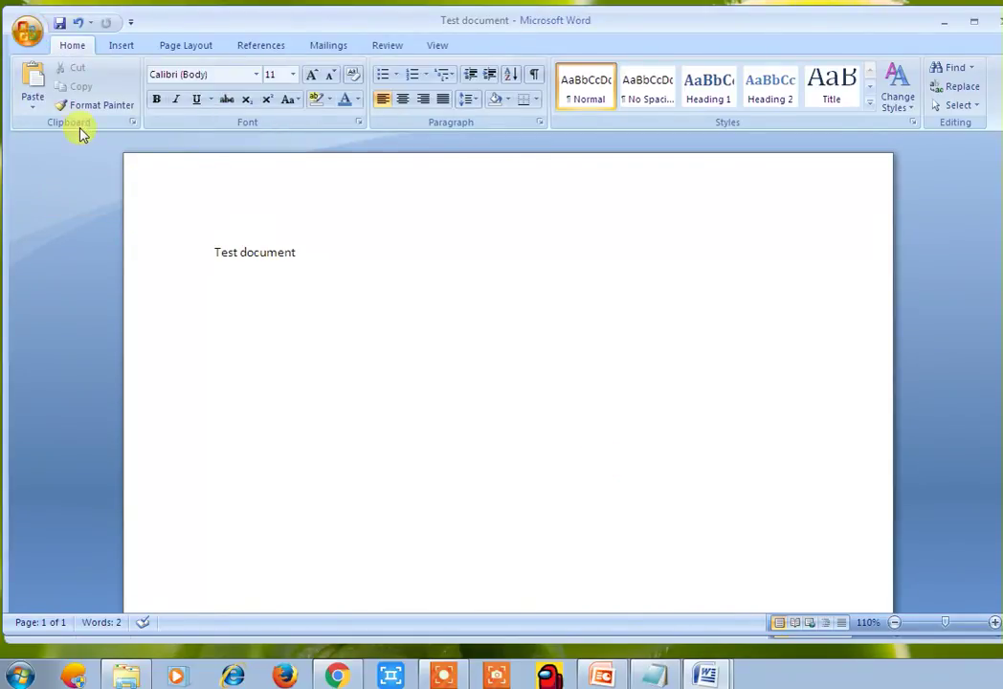
- Examine the file formats offered for saving a copy of the document, and leave without saving
key(F12)
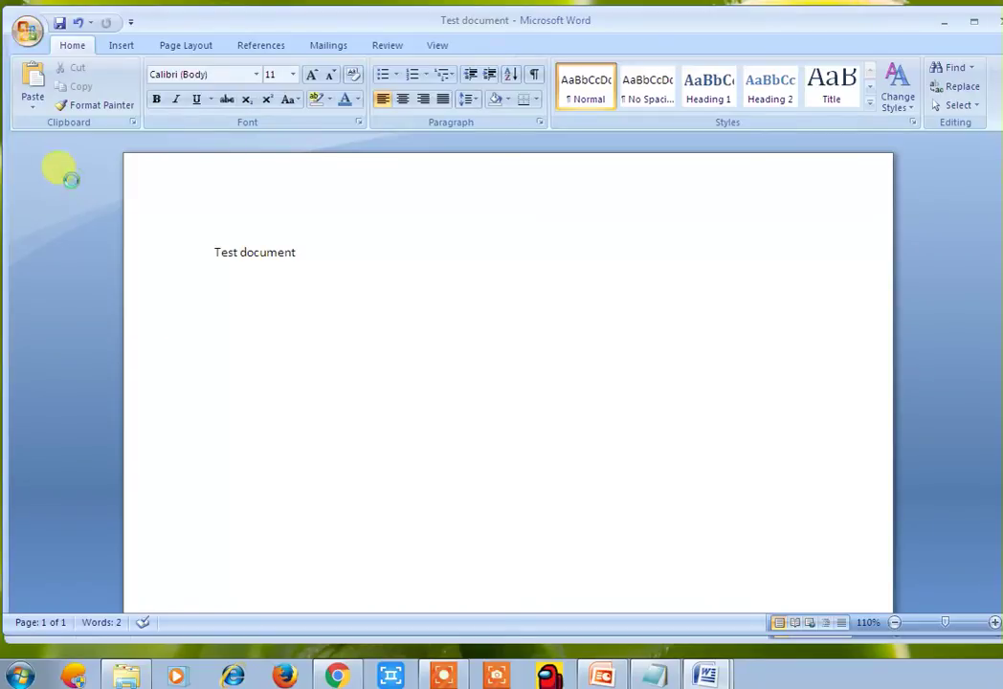
drag(266, 77, 308, 130)
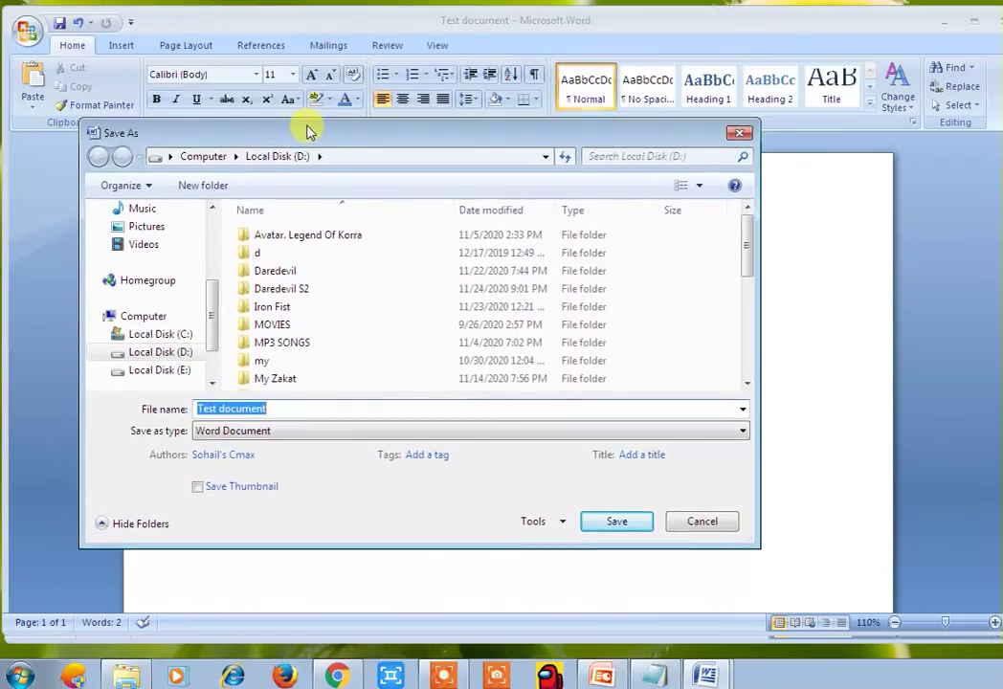
click(306, 432)
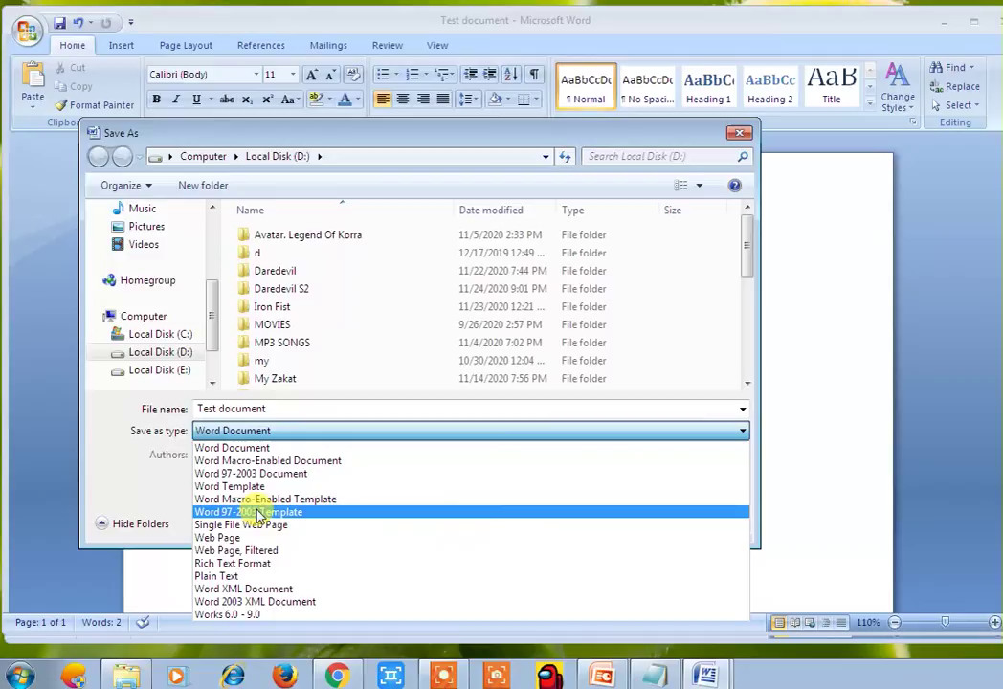
click(128, 466)
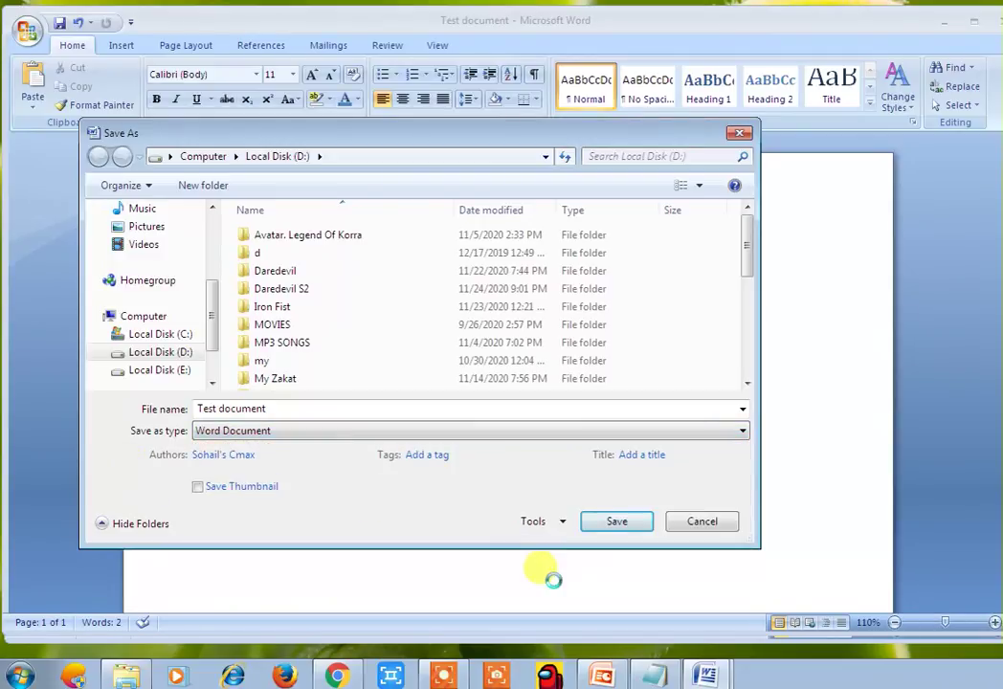
click(728, 520)
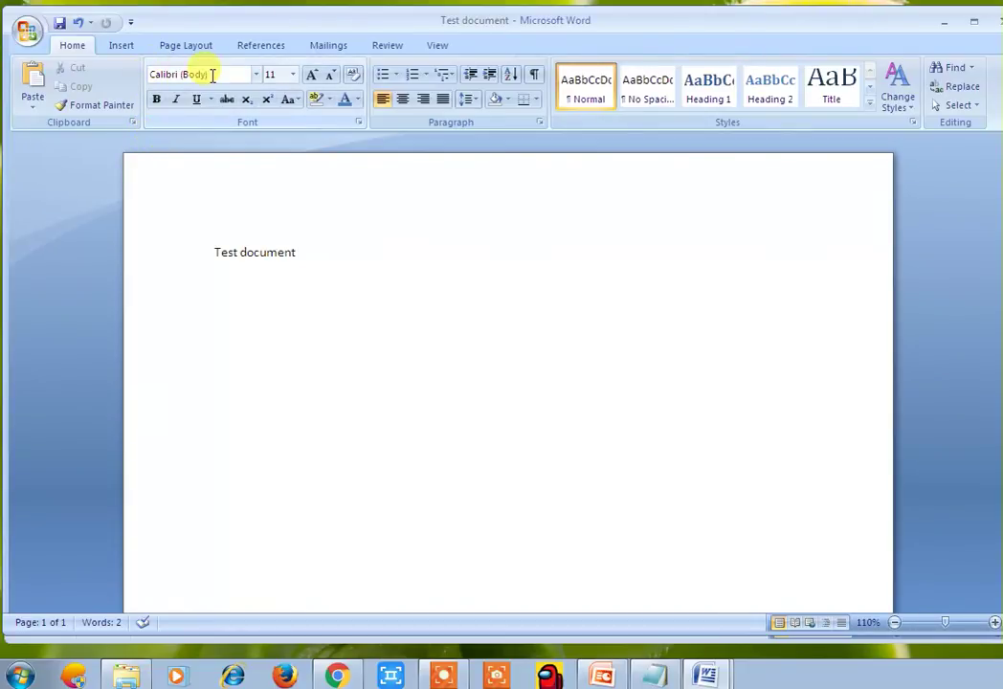
click(216, 252)
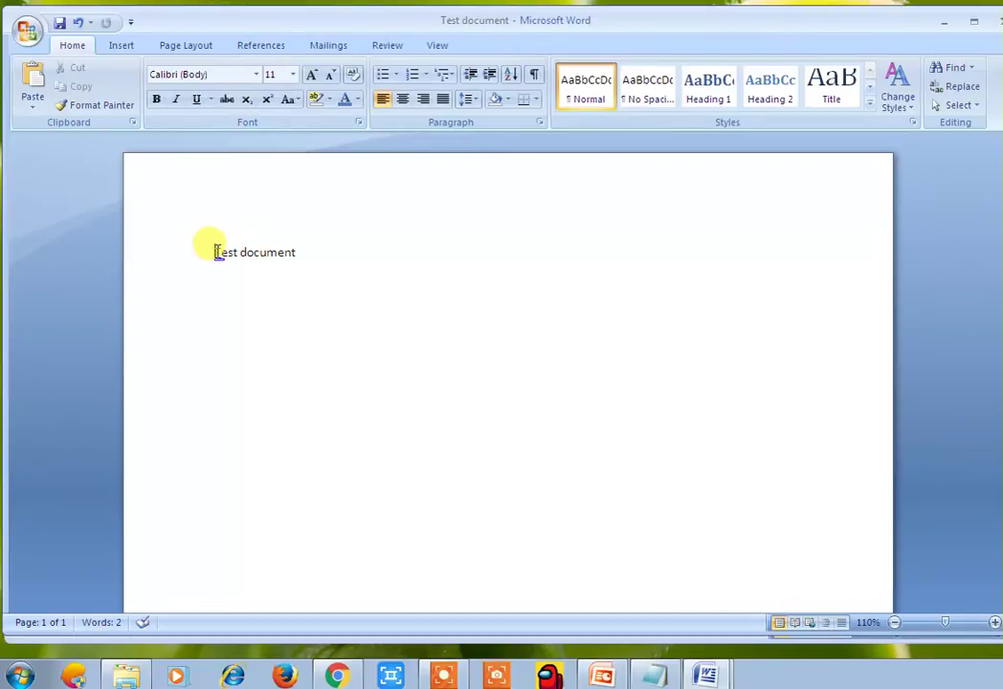
drag(218, 253, 277, 255)
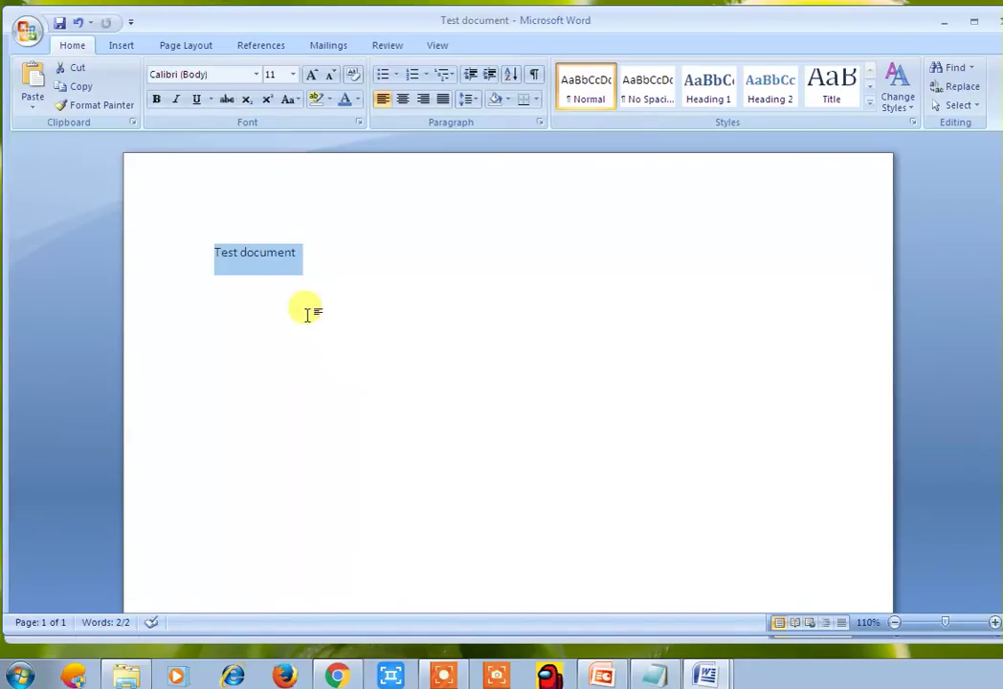
click(278, 290)
mouse_move(222, 263)
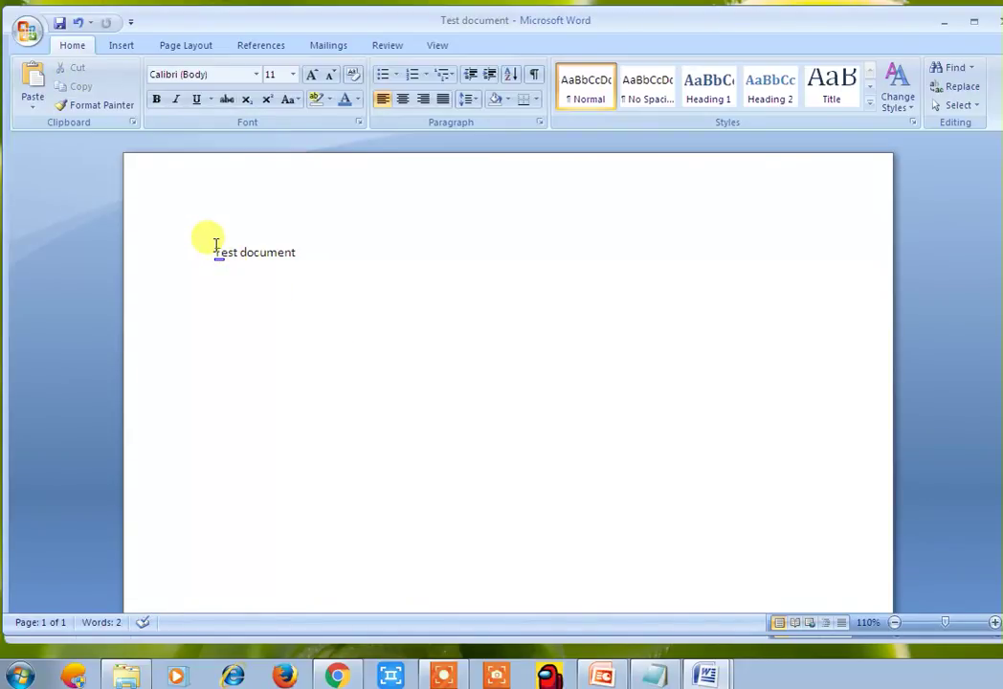
drag(215, 249, 307, 245)
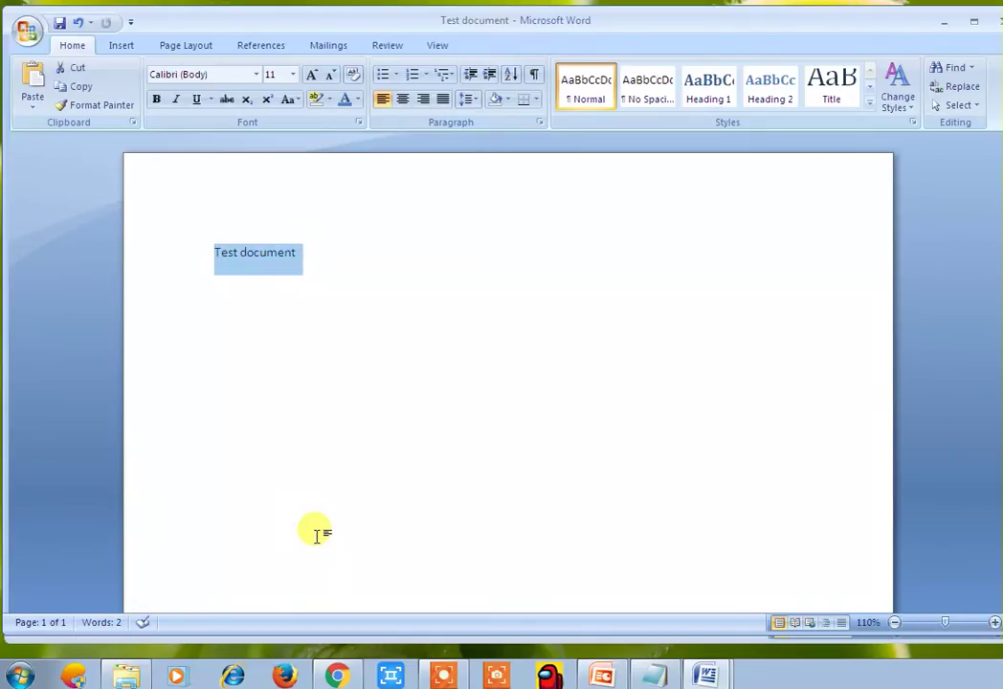
click(274, 455)
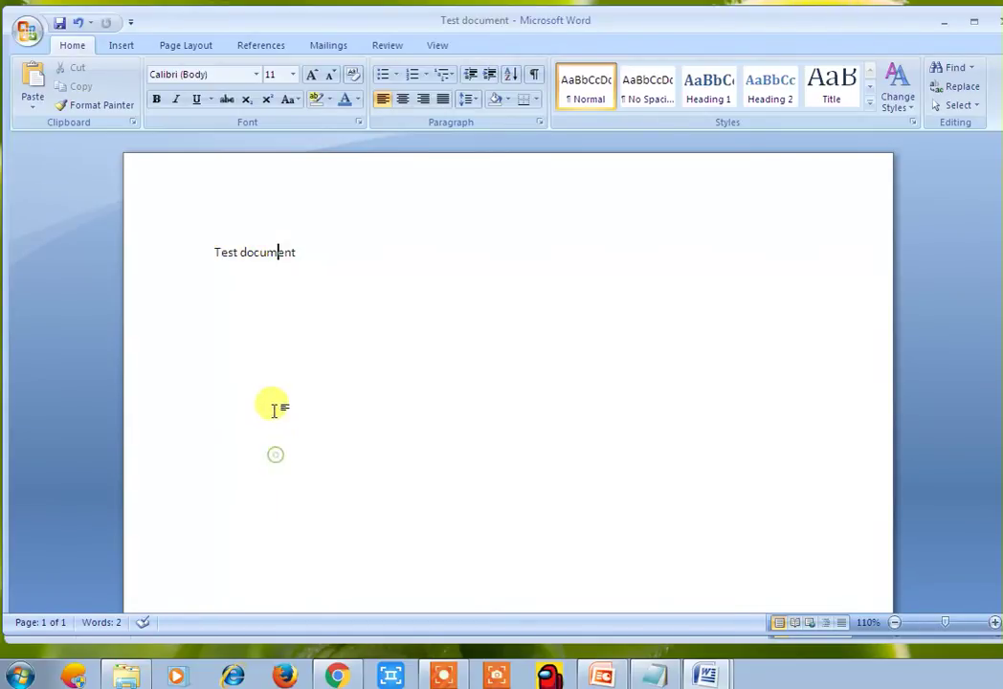
- Set the font of the "Test document" text to Calibri
click(219, 248)
drag(219, 248, 291, 253)
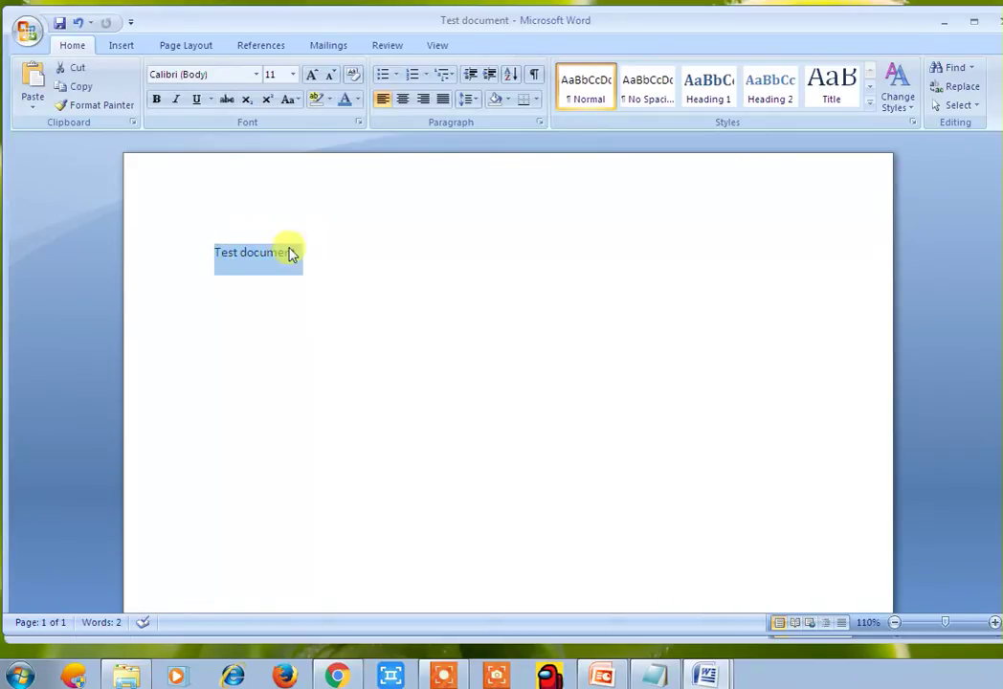
click(255, 76)
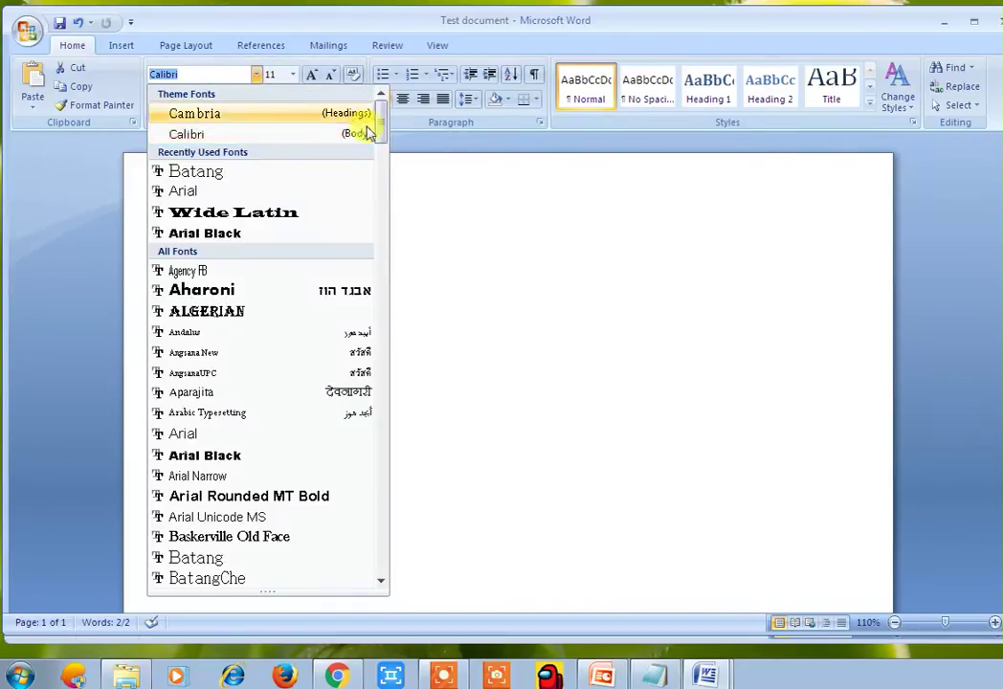
drag(384, 124, 382, 176)
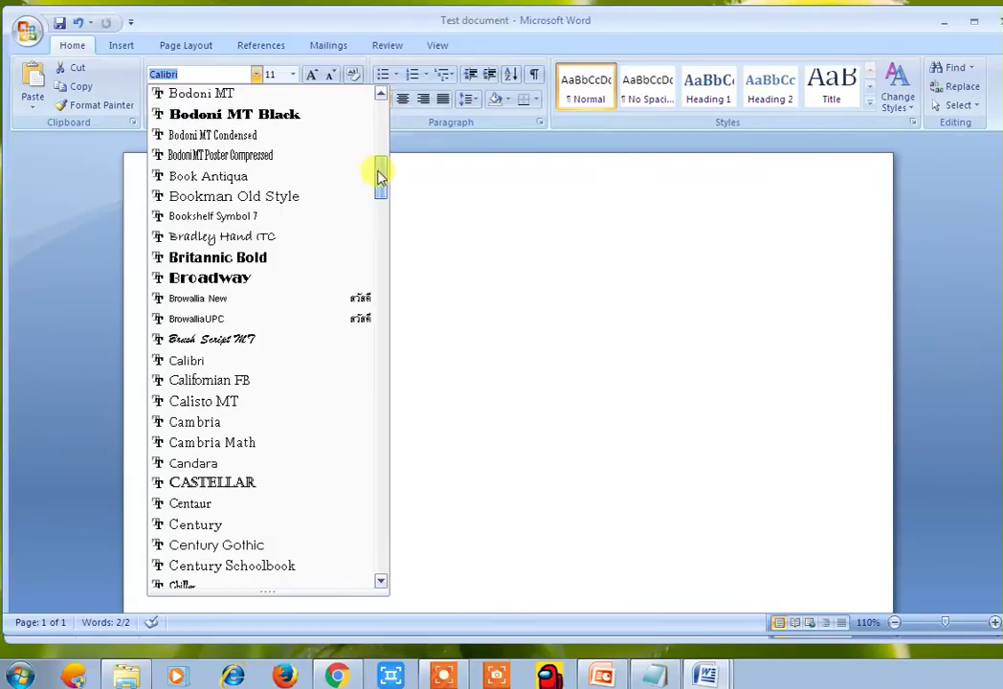
click(219, 361)
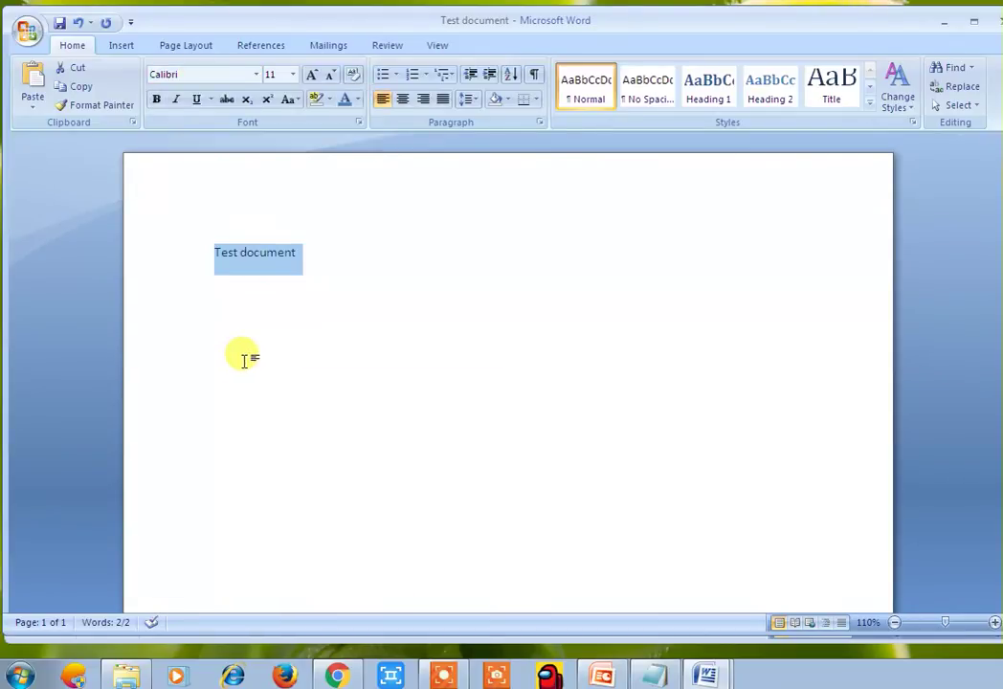
click(247, 336)
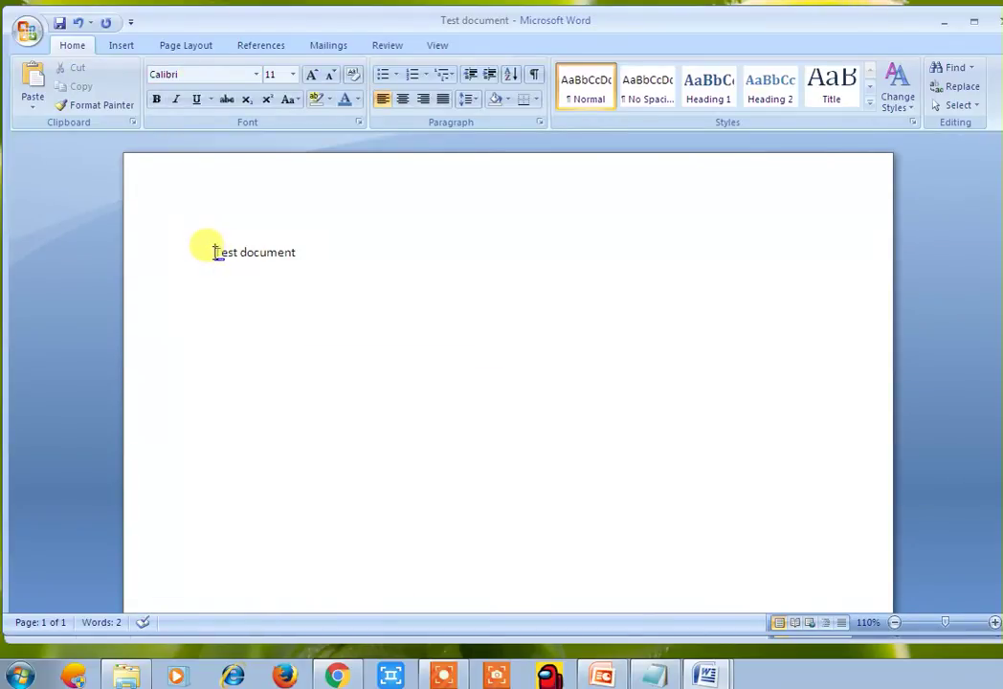
- Set the font of the "Test document" text to Arial
drag(216, 252, 277, 253)
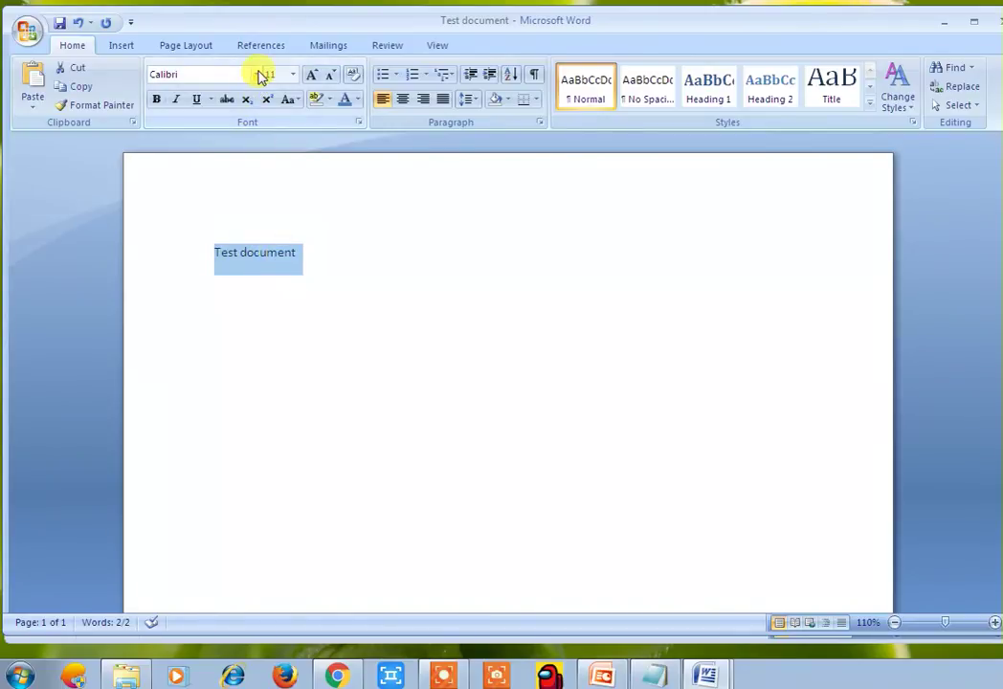
click(259, 75)
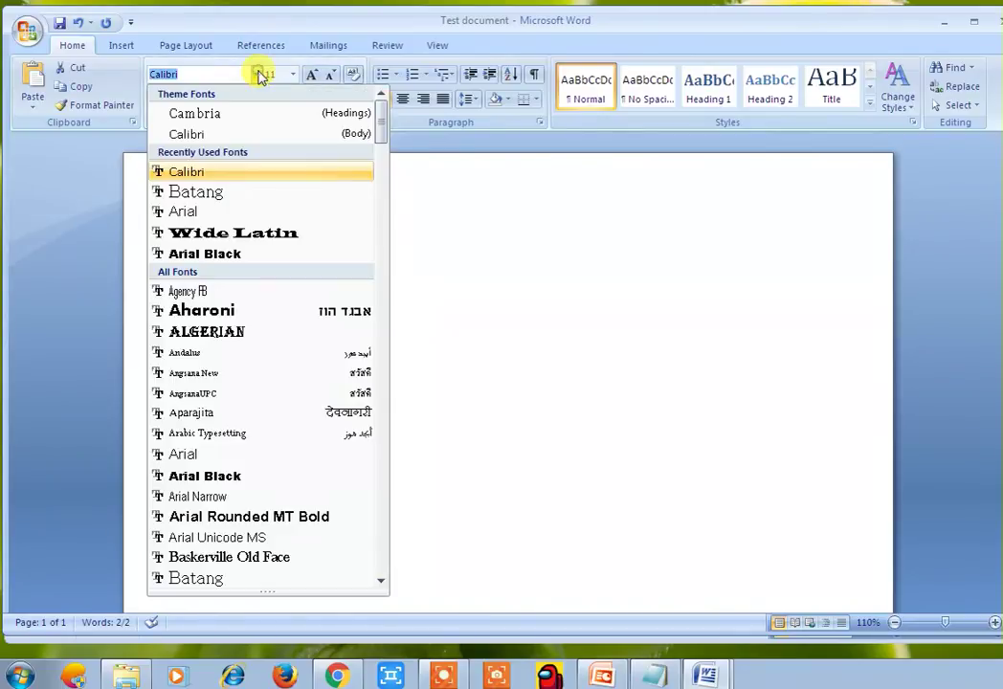
click(212, 452)
click(260, 362)
- Try the Aharoni font on the "Test document" text
triple_click(218, 251)
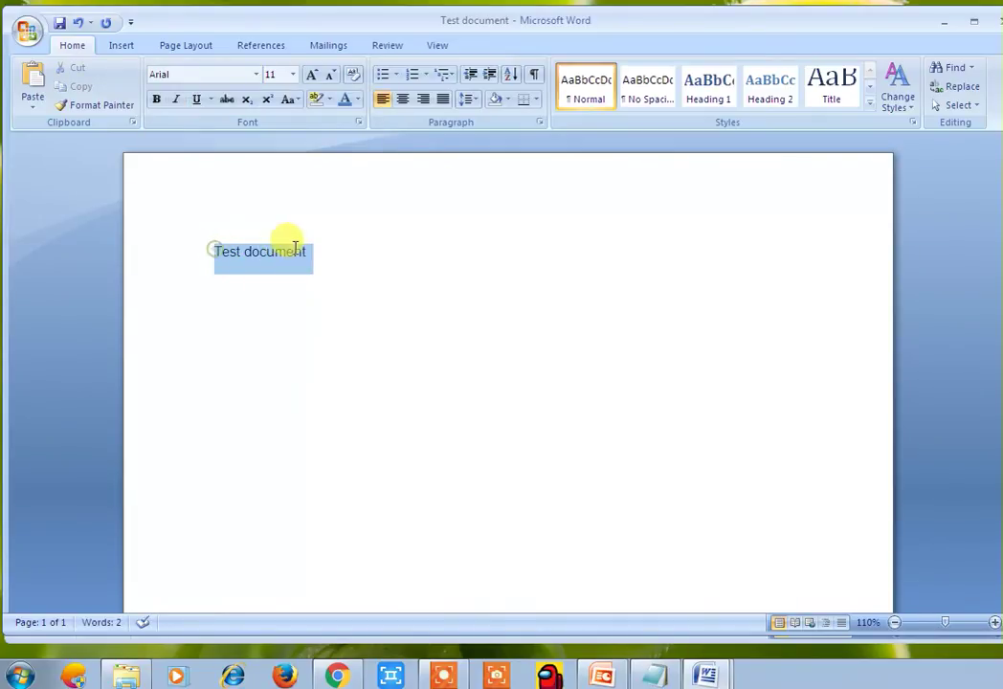
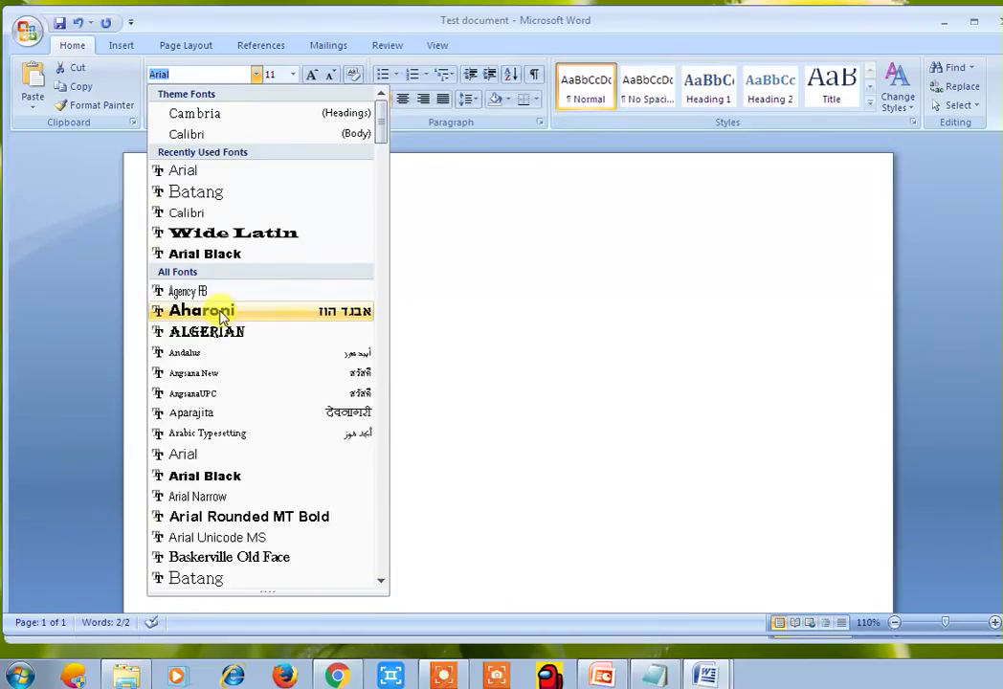
click(239, 266)
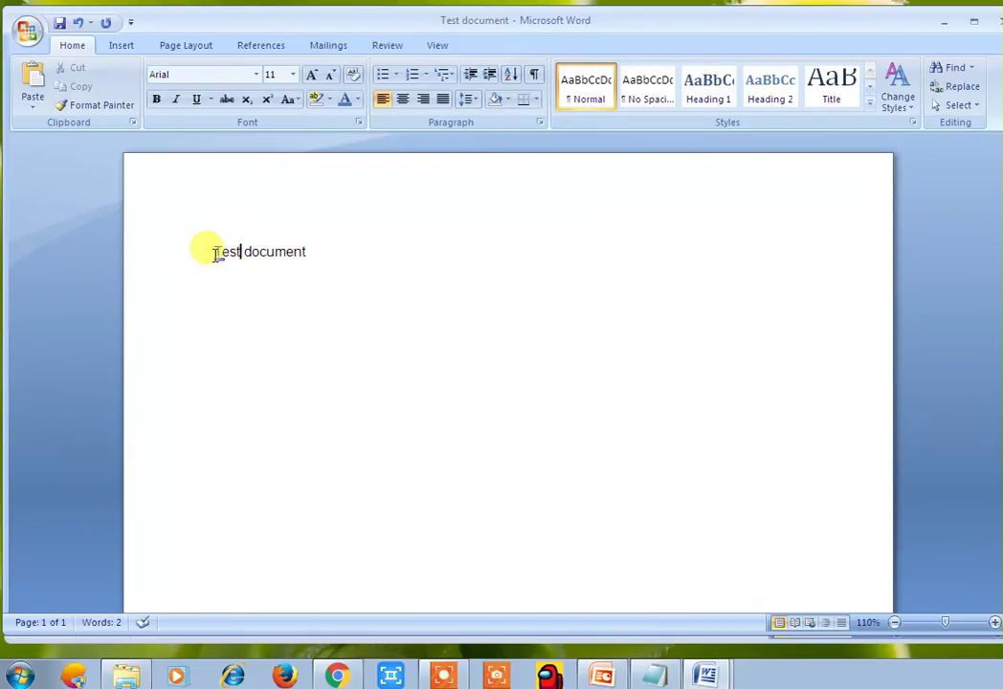
click(282, 285)
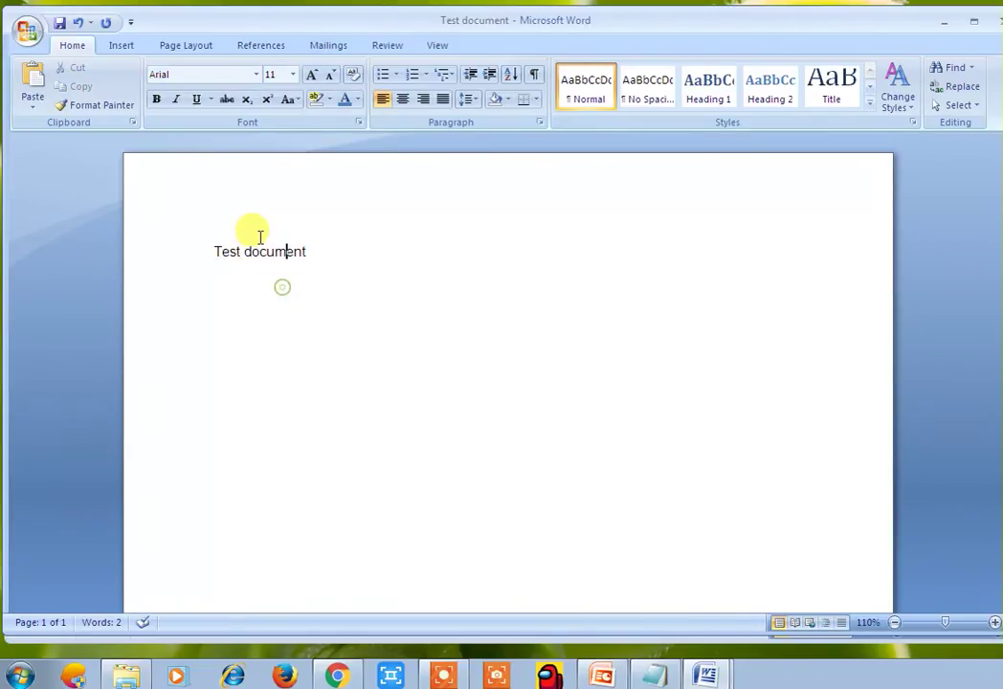
- Set the font of the "Test document" text to Arial Rounded MT Bold
drag(217, 251, 305, 244)
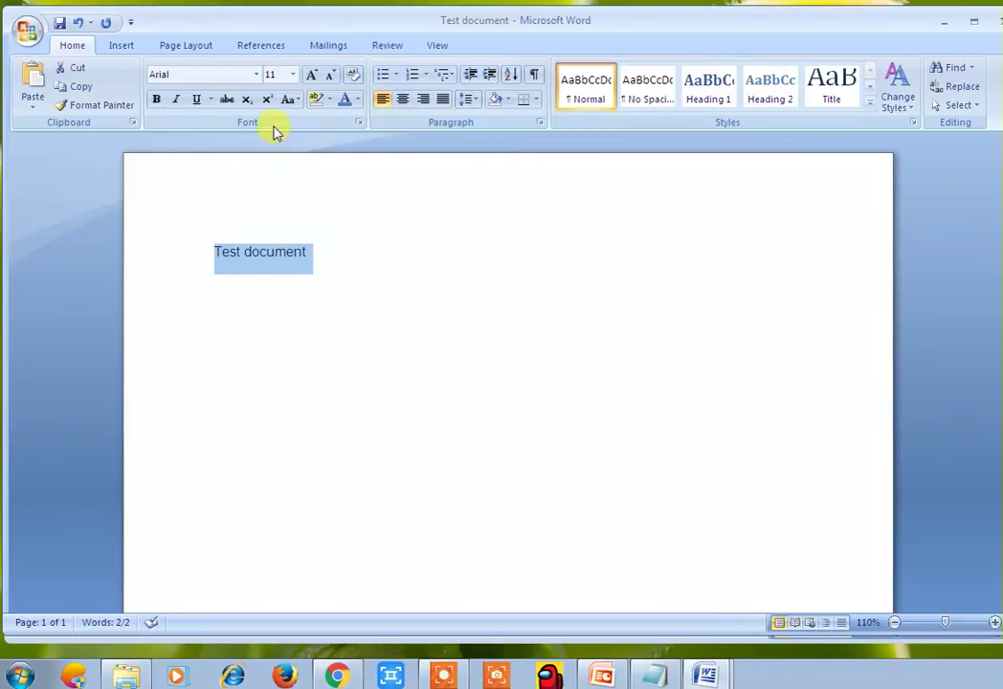
click(257, 75)
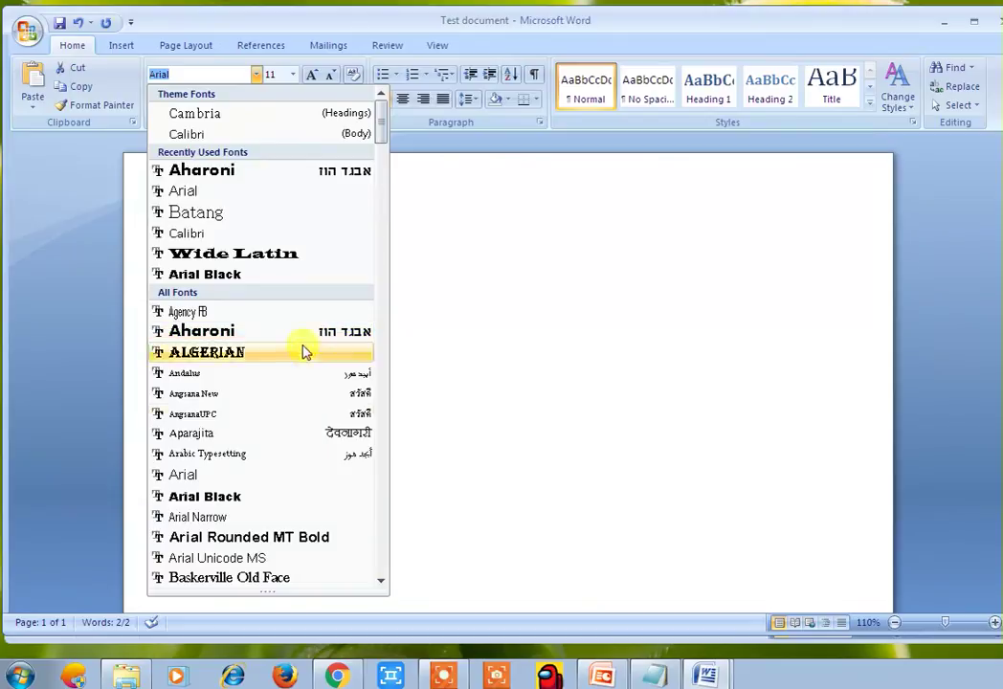
click(247, 539)
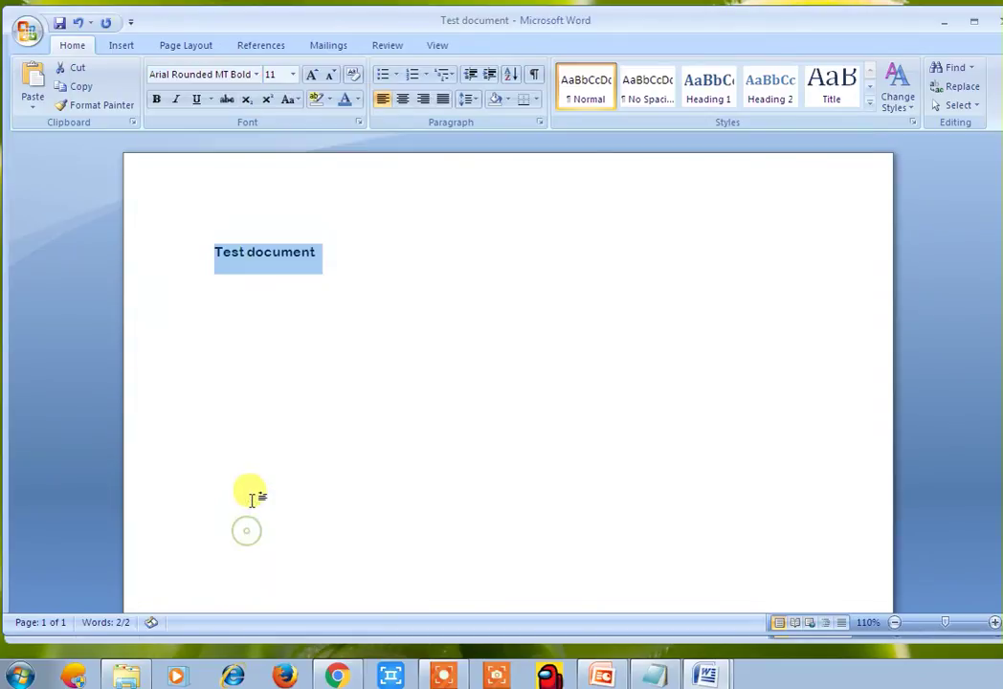
- Set the font size of the "Test document" text to 16
click(272, 365)
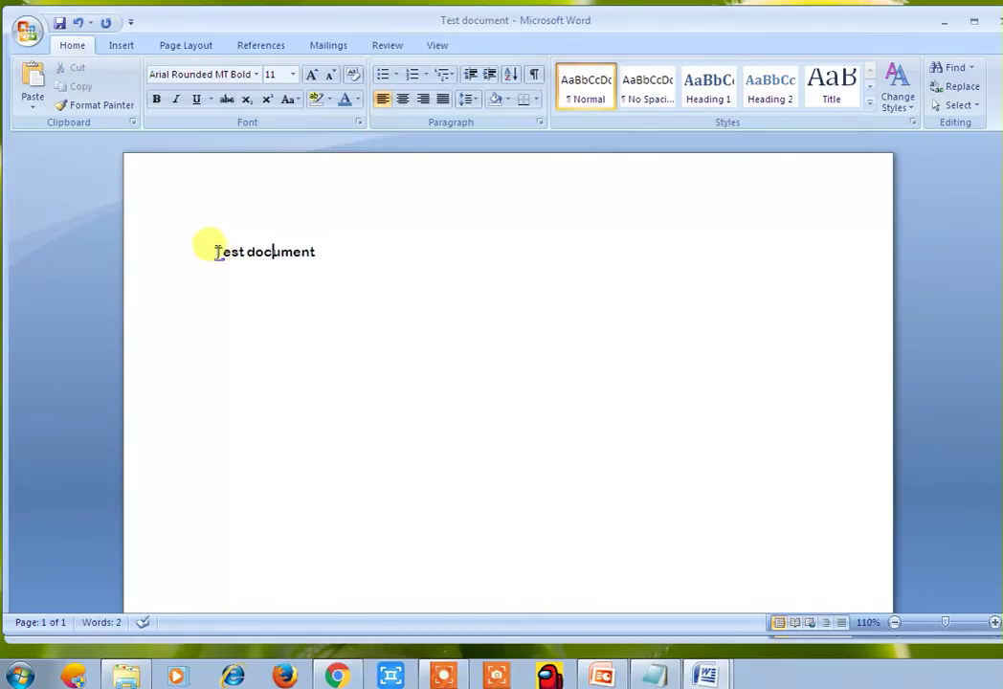
drag(216, 253, 300, 249)
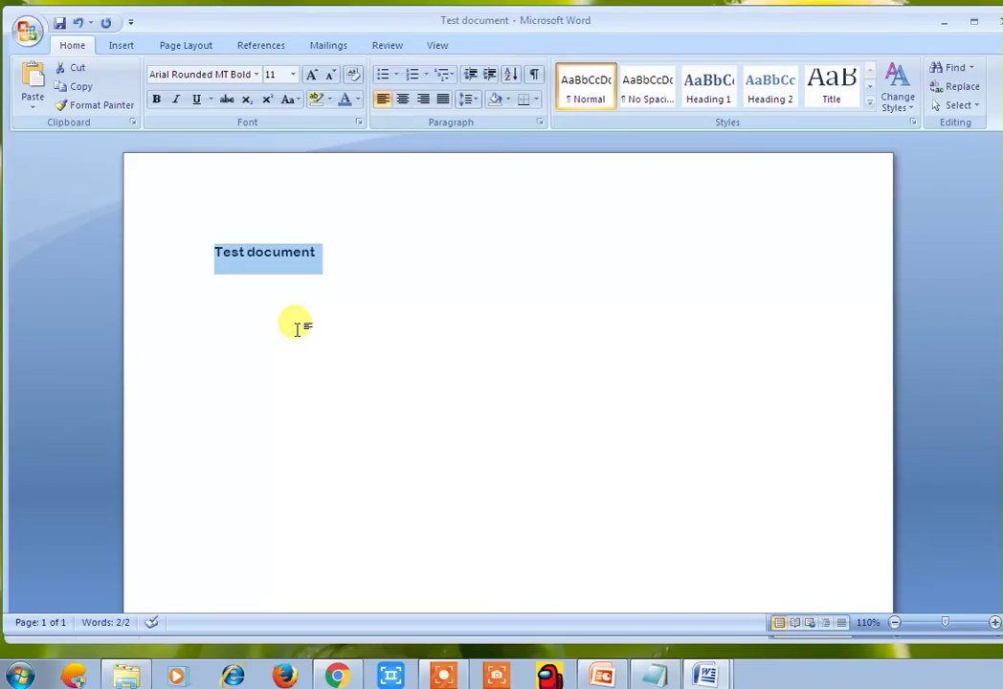
click(295, 75)
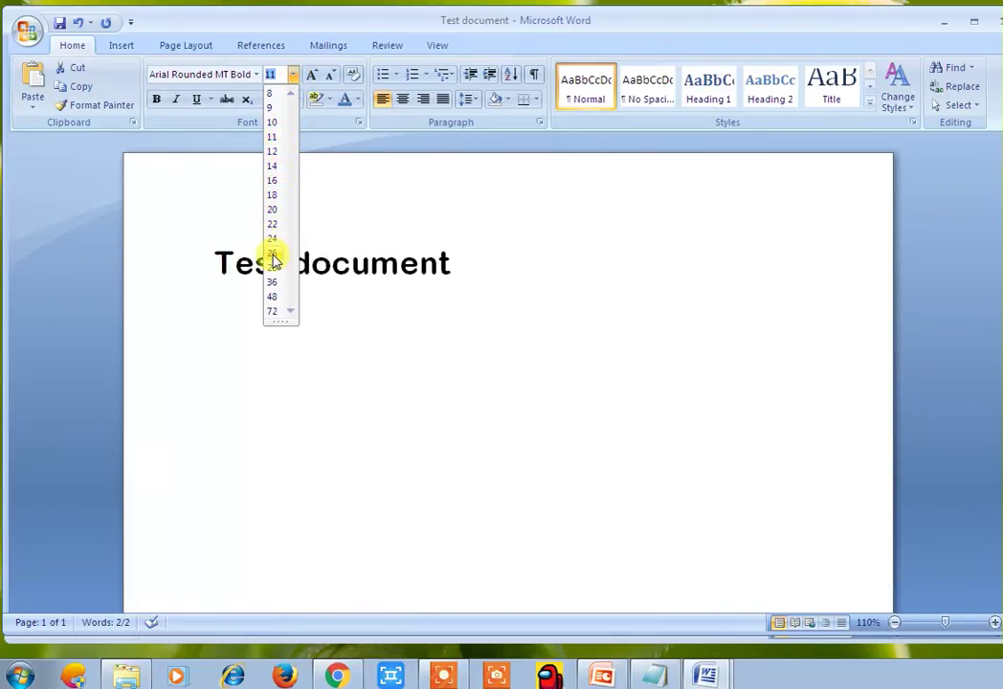
click(273, 181)
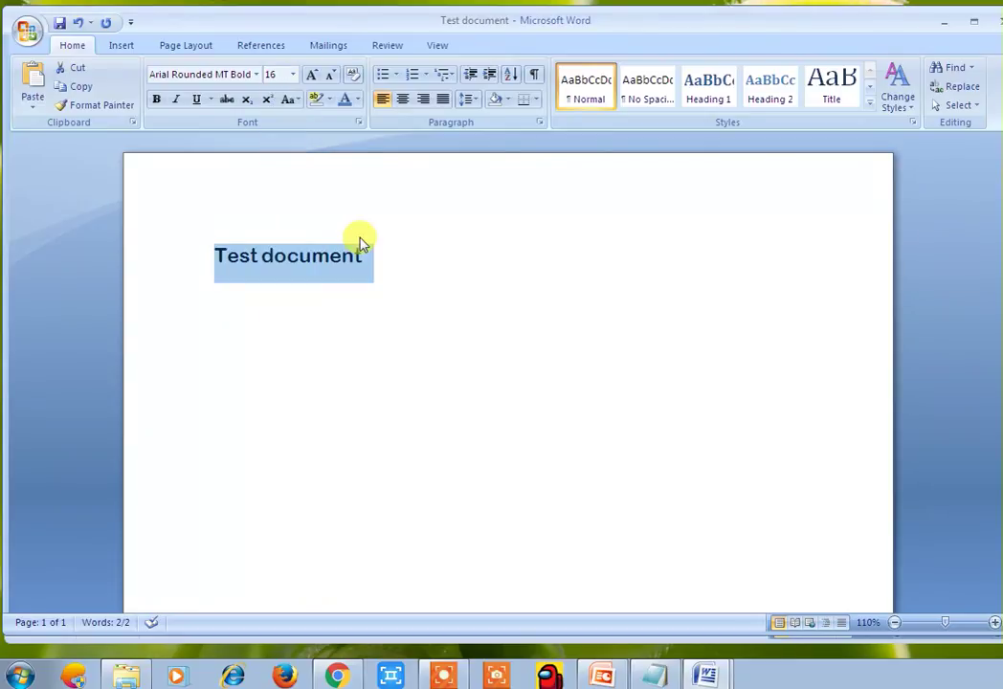
- Apply bold, italic and underline formatting to the "Test document" text
click(157, 100)
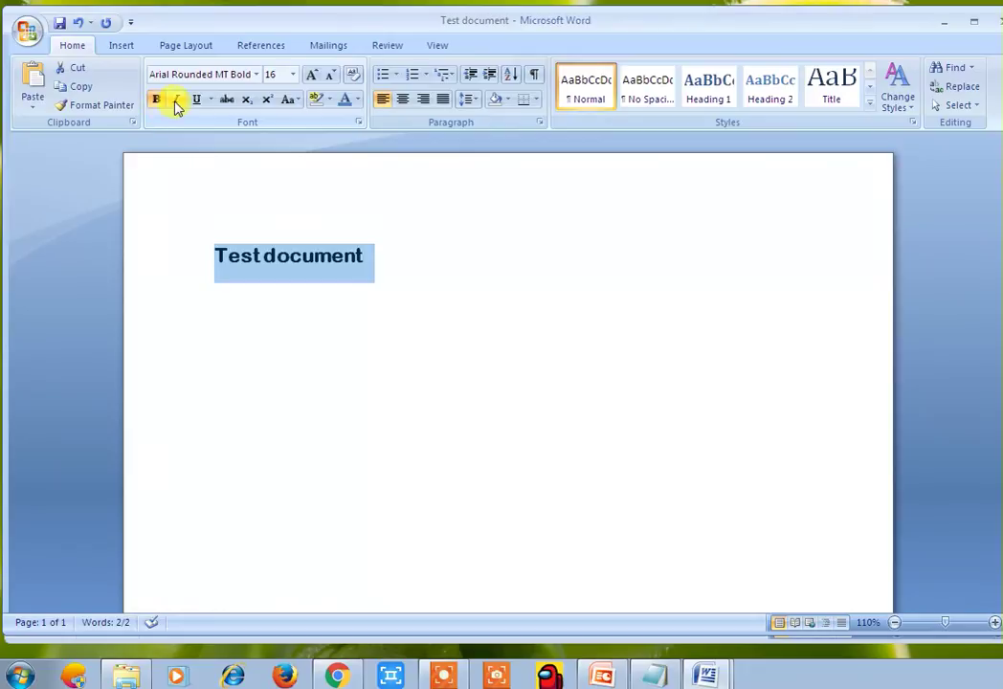
click(176, 101)
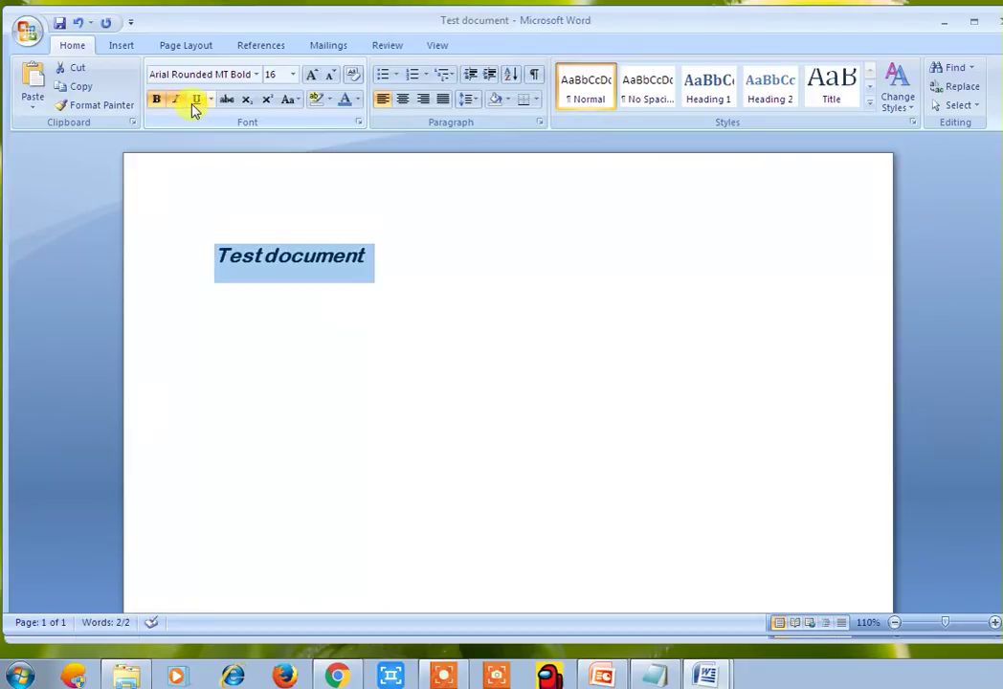
click(194, 103)
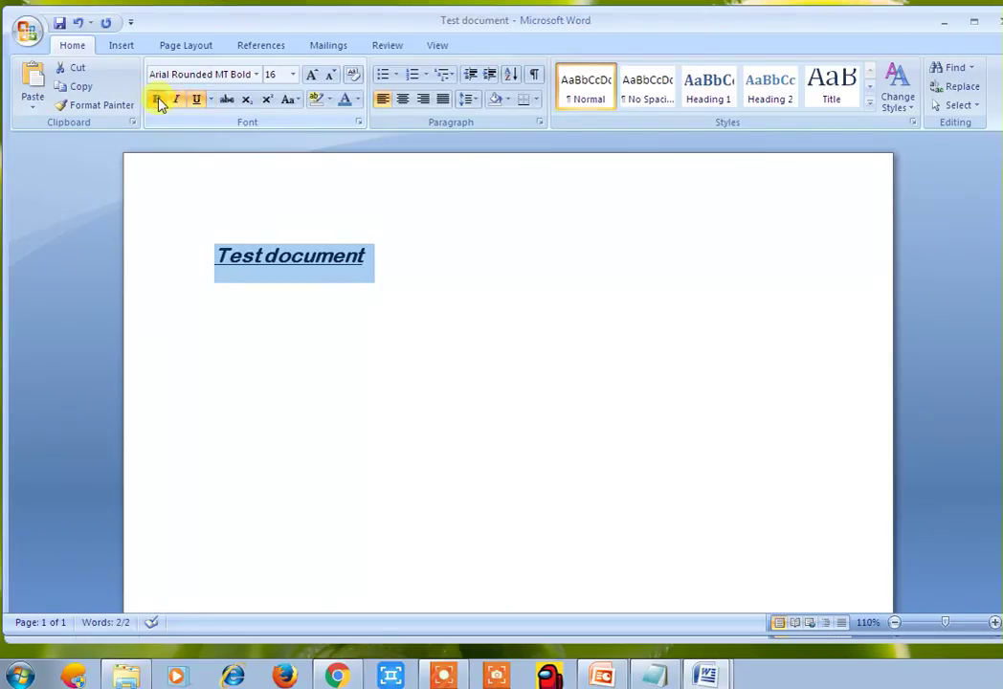
- Remove the bold, italic and underline formatting from the "Test document" text
click(158, 101)
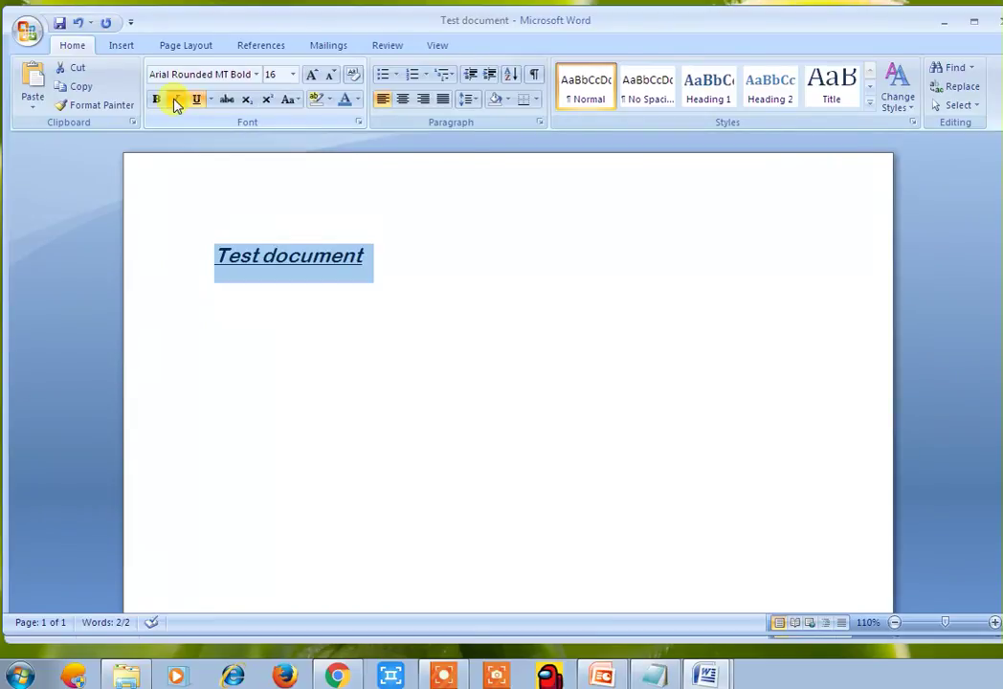
click(175, 101)
click(198, 102)
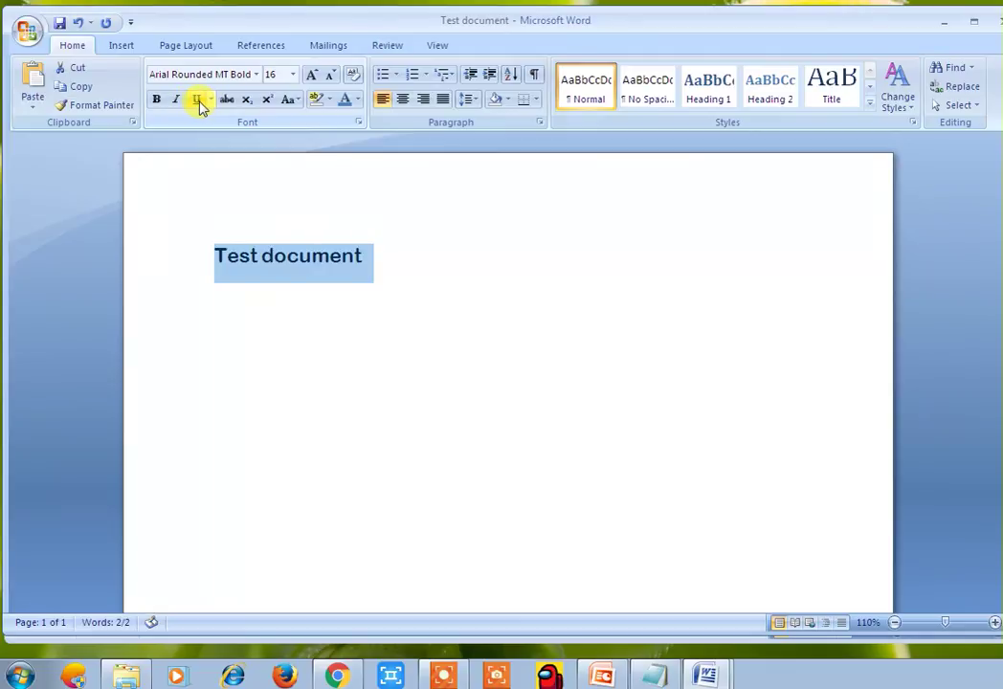
- Try underline and strikethrough one after the other on the "Test document" text, removing each again
click(197, 101)
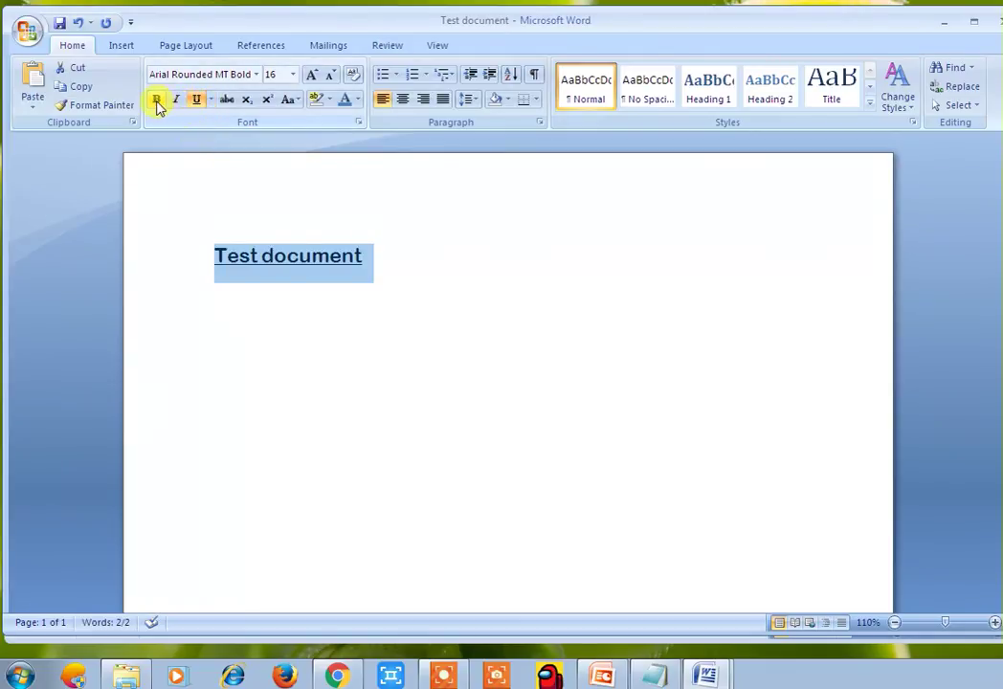
click(195, 101)
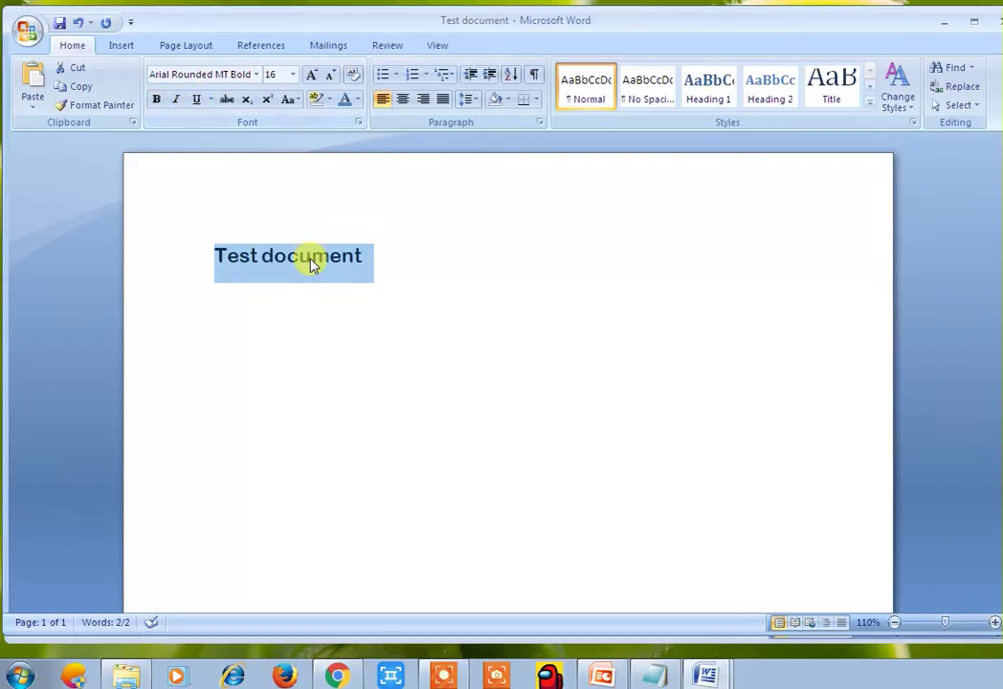
click(227, 100)
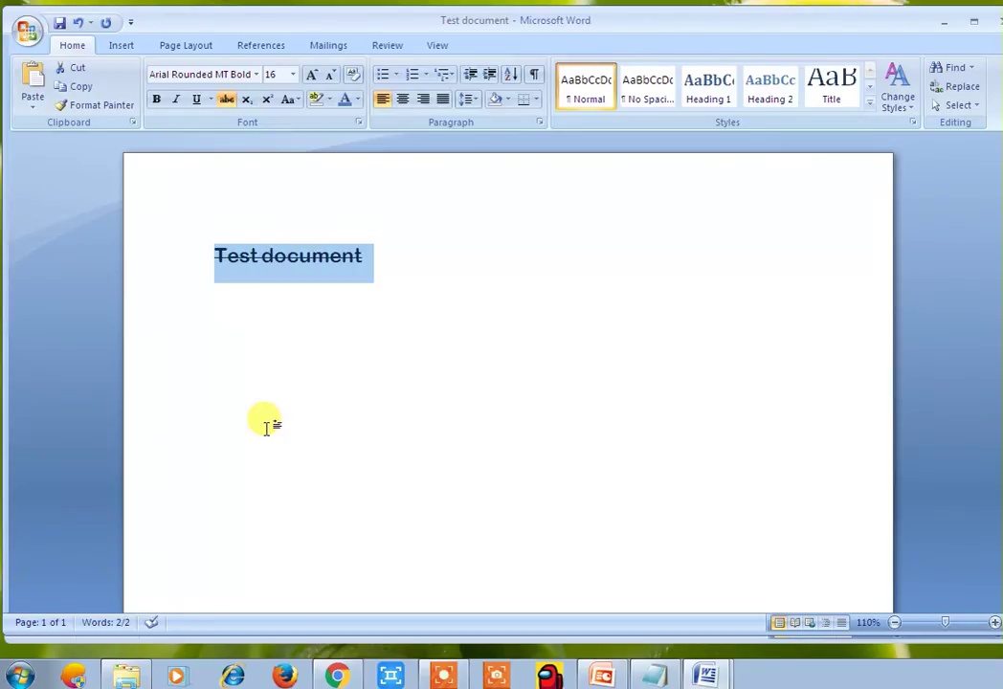
click(227, 100)
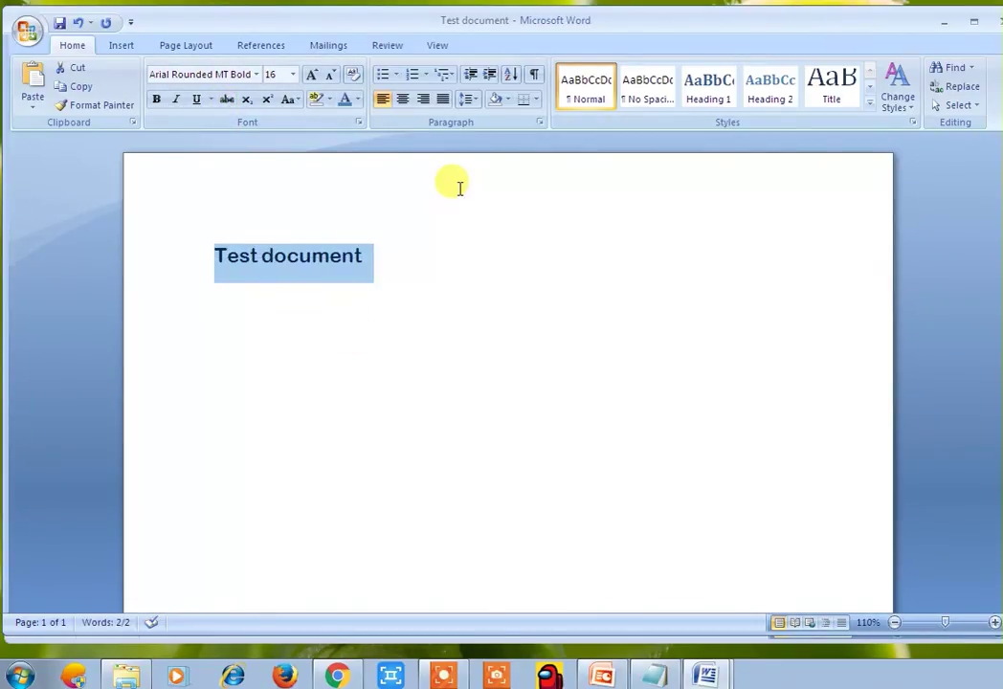
- Preview yellow highlighting on the "Test document" text without applying it, and deselect the text
click(330, 101)
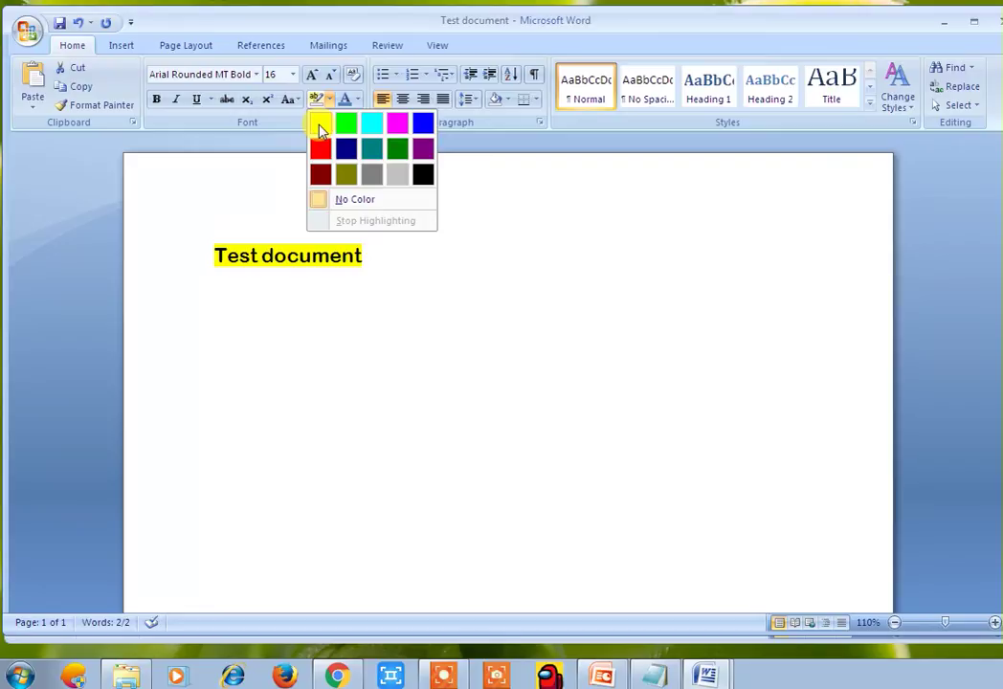
click(264, 197)
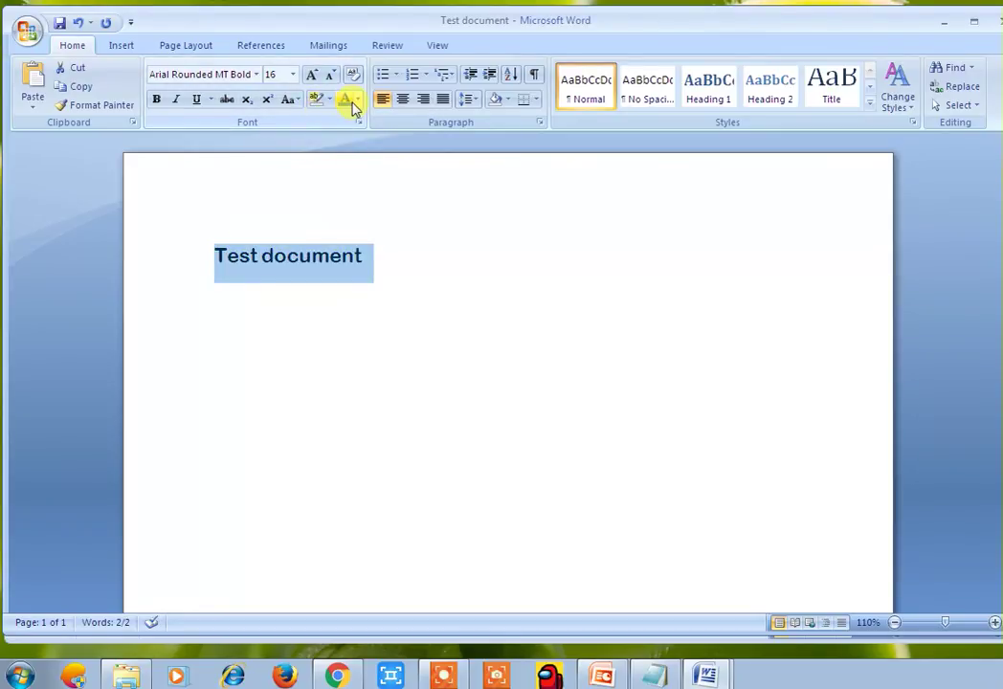
key(End)
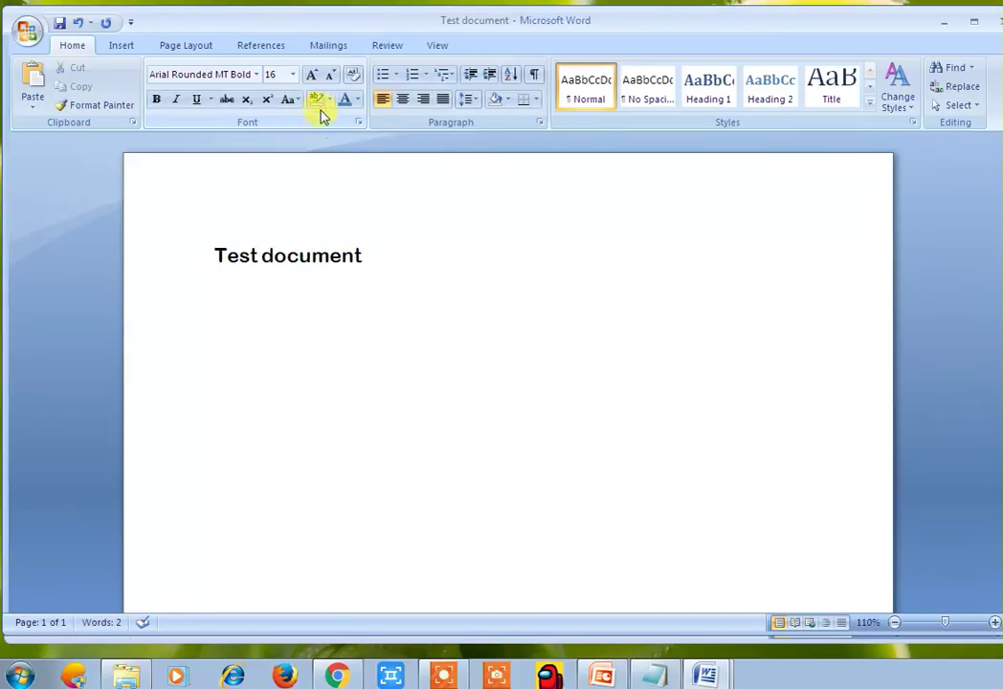
click(283, 254)
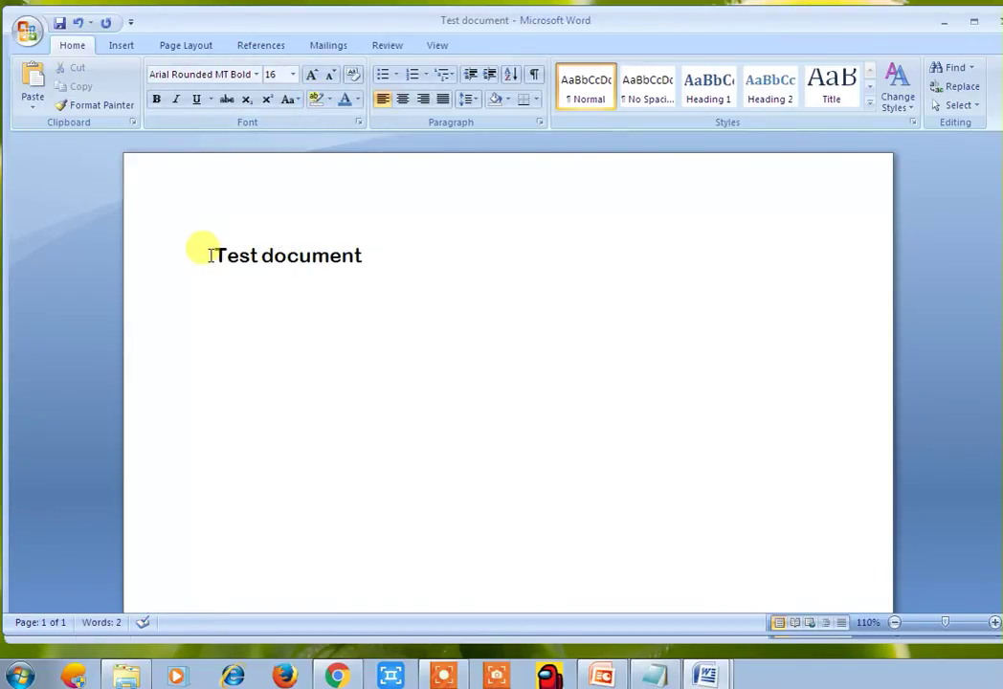
- Select the "Test document" text and open the font colour choices for it
drag(209, 254, 287, 254)
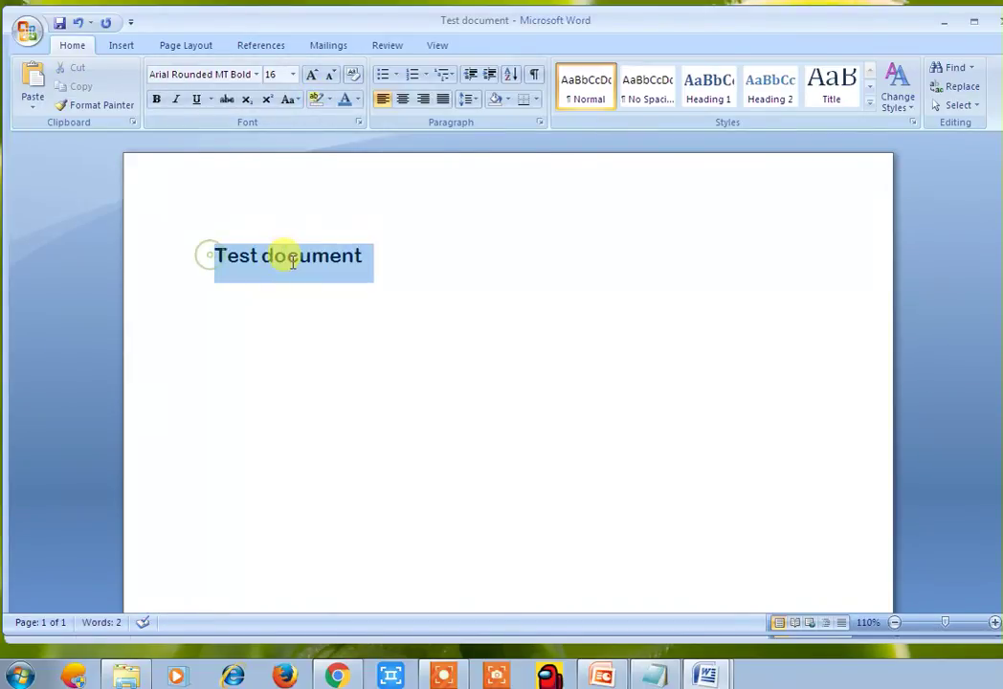
click(362, 102)
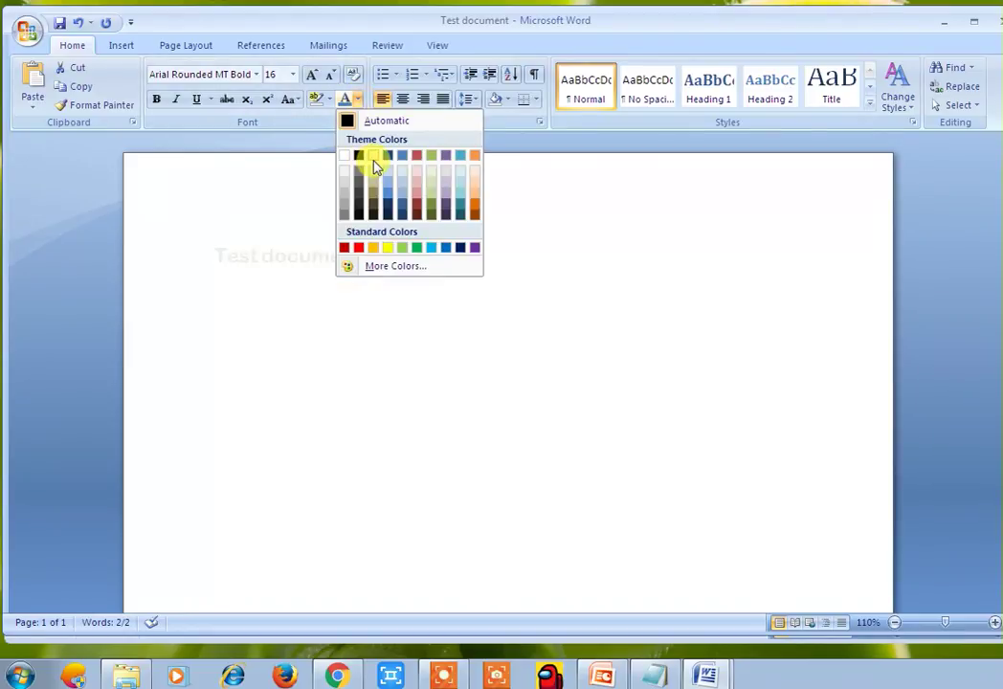